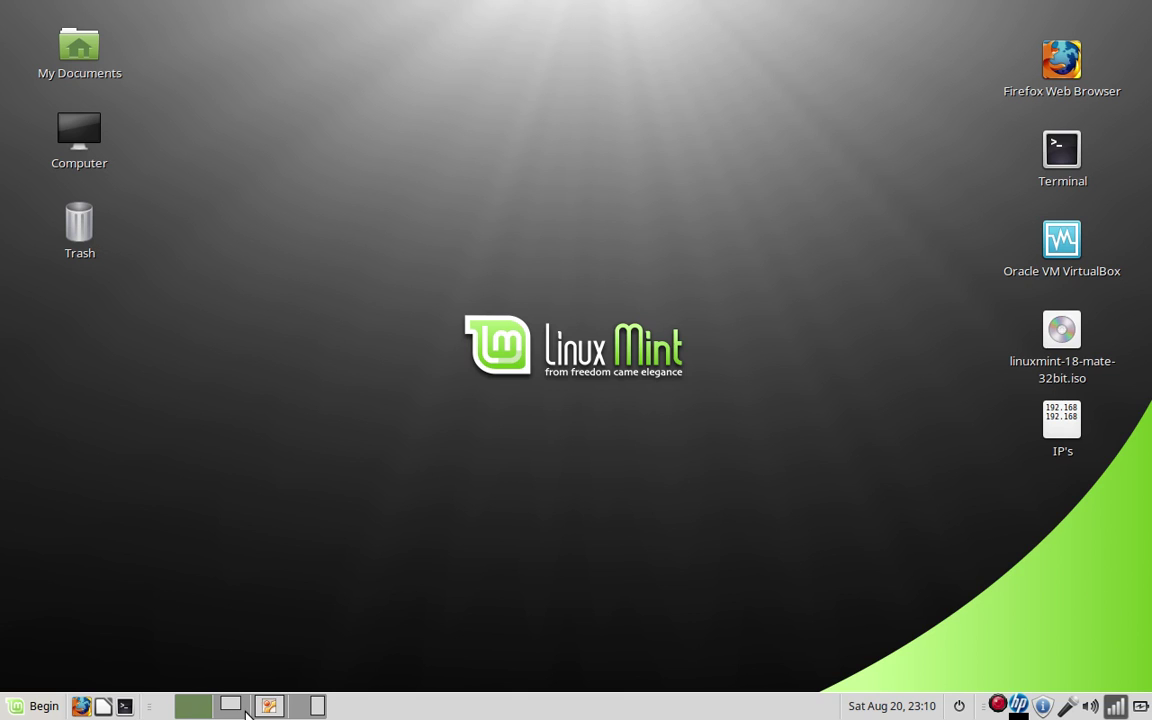
Restore the minimized 'LinuxMint [Running]' VirtualBox window from the taskbar
click(193, 706)
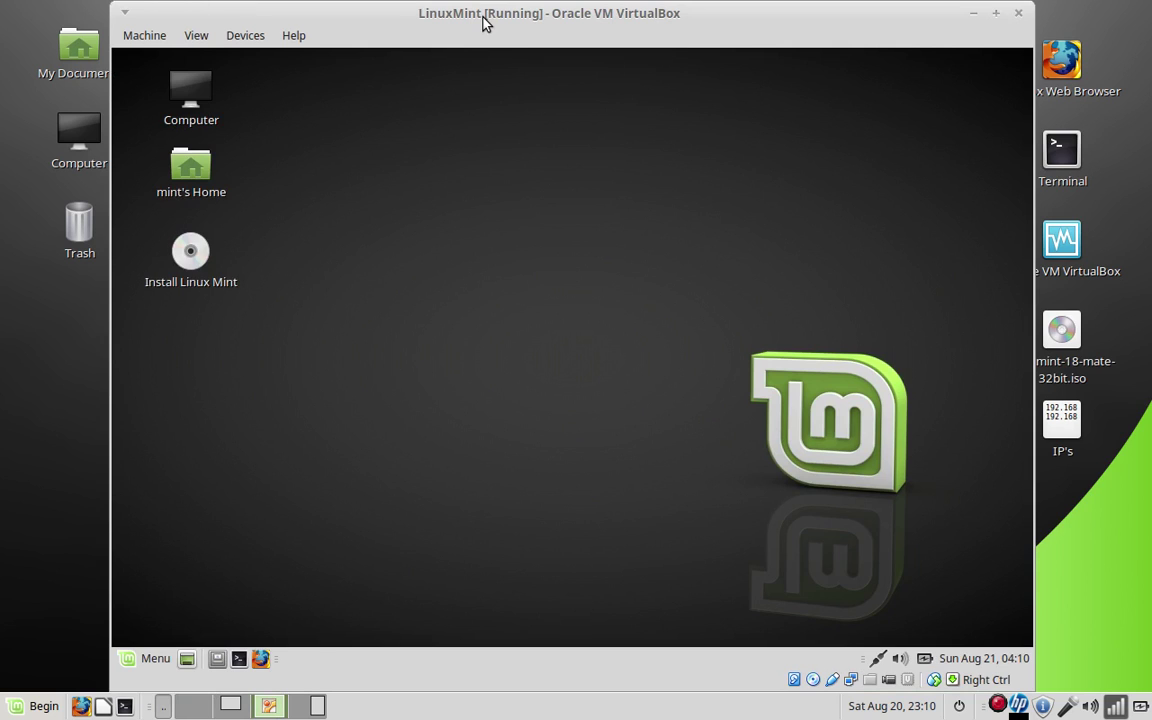
Reposition the VM window and open a terminal inside the Mint guest
drag(483, 20, 573, 5)
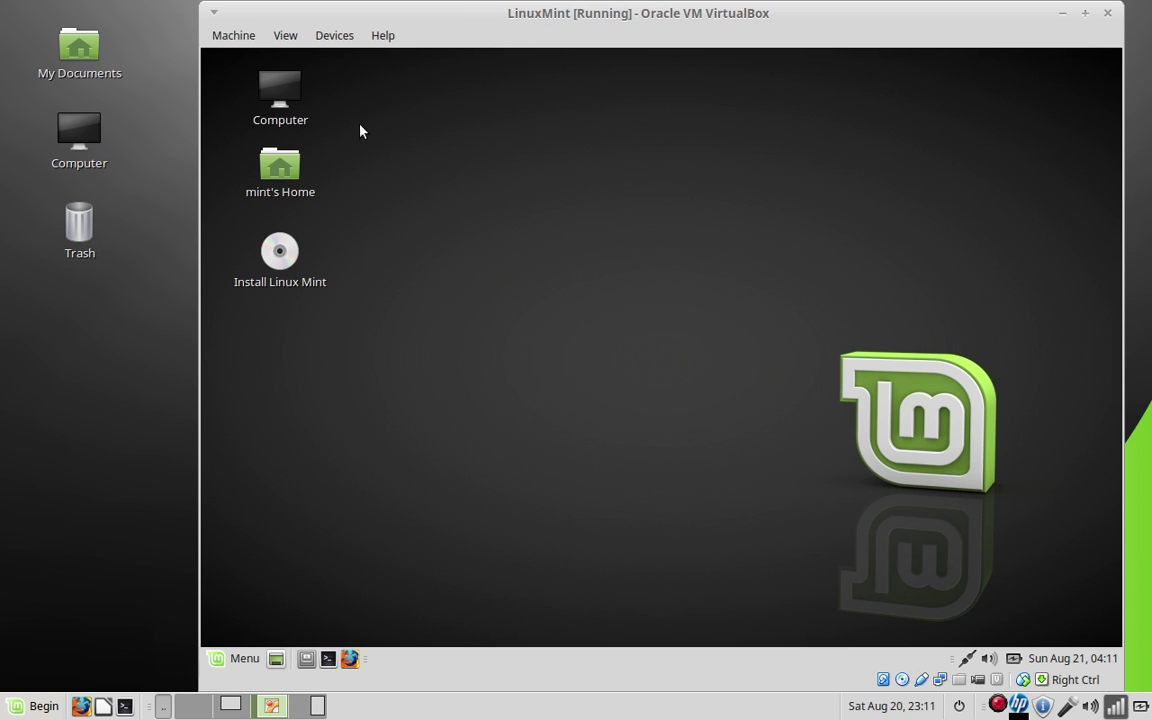
mouse_move(604, 10)
mouse_down()
mouse_move(437, 260)
mouse_move(450, 136)
mouse_move(500, 78)
mouse_move(530, 15)
mouse_move(560, 44)
mouse_move(587, 41)
mouse_move(586, 21)
mouse_move(580, 46)
mouse_move(571, 14)
mouse_move(572, 33)
mouse_move(559, 18)
mouse_move(591, 64)
mouse_move(588, 8)
mouse_move(594, 46)
mouse_move(593, 19)
mouse_up()
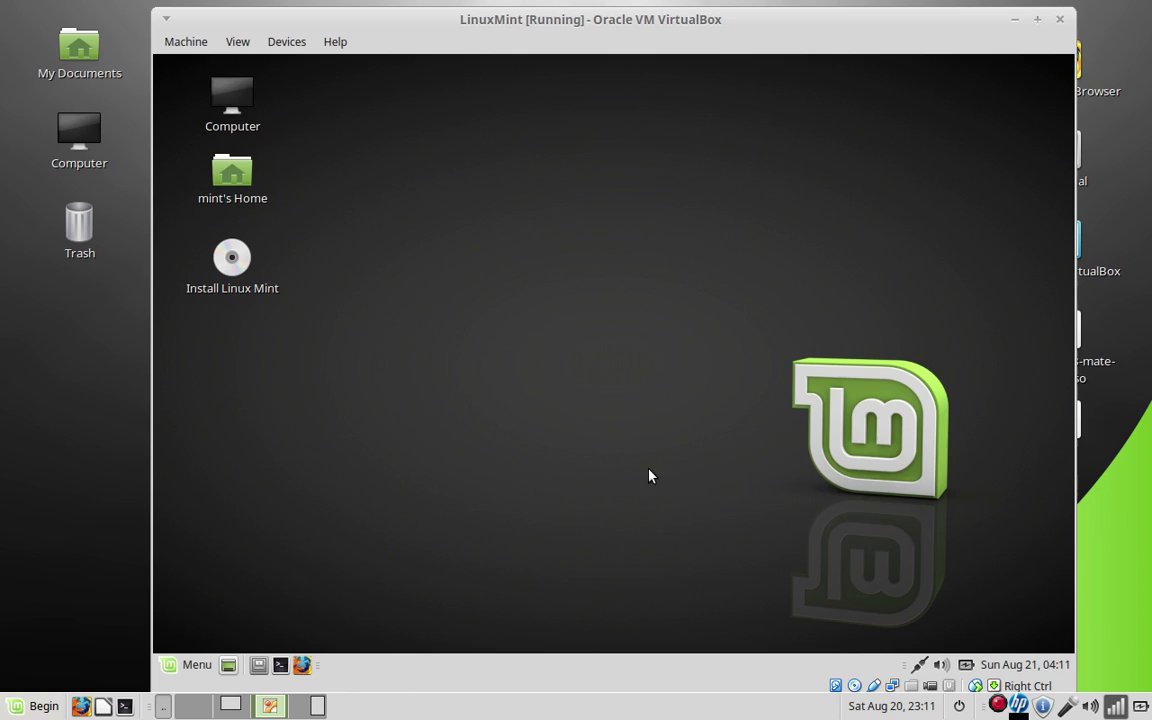
click(281, 666)
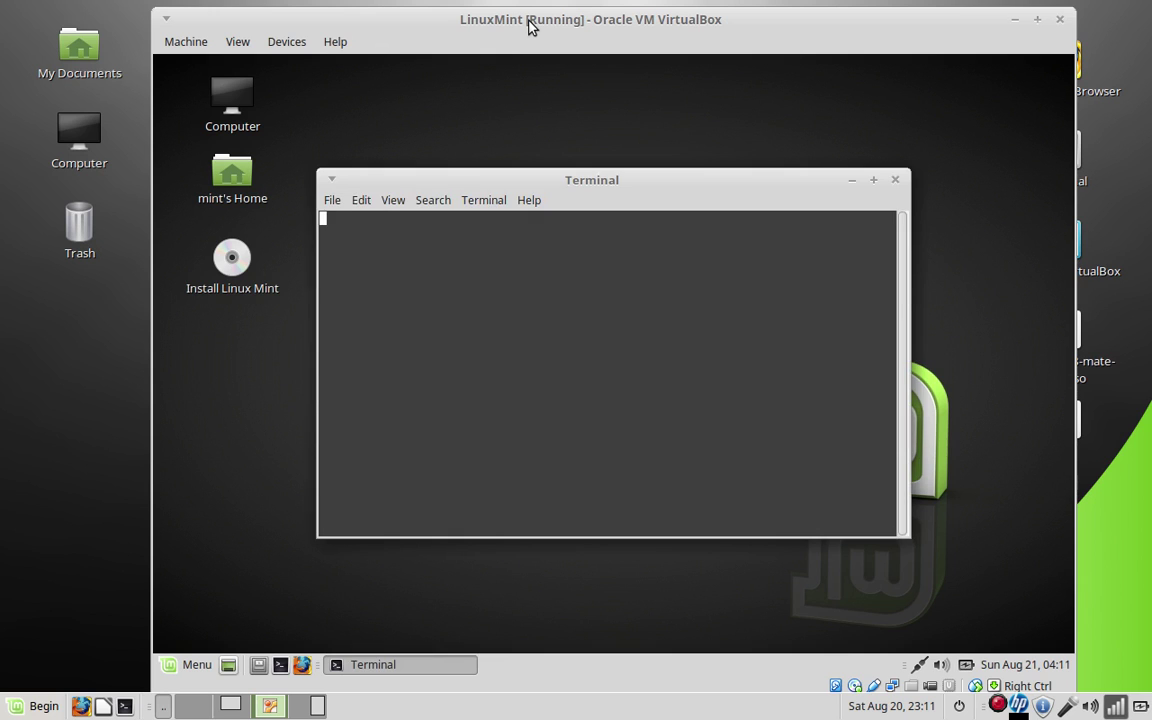
Bring up the VirtualBox Manager showing the LinuxMint machine's details
drag(530, 27, 710, 335)
drag(636, 330, 558, 85)
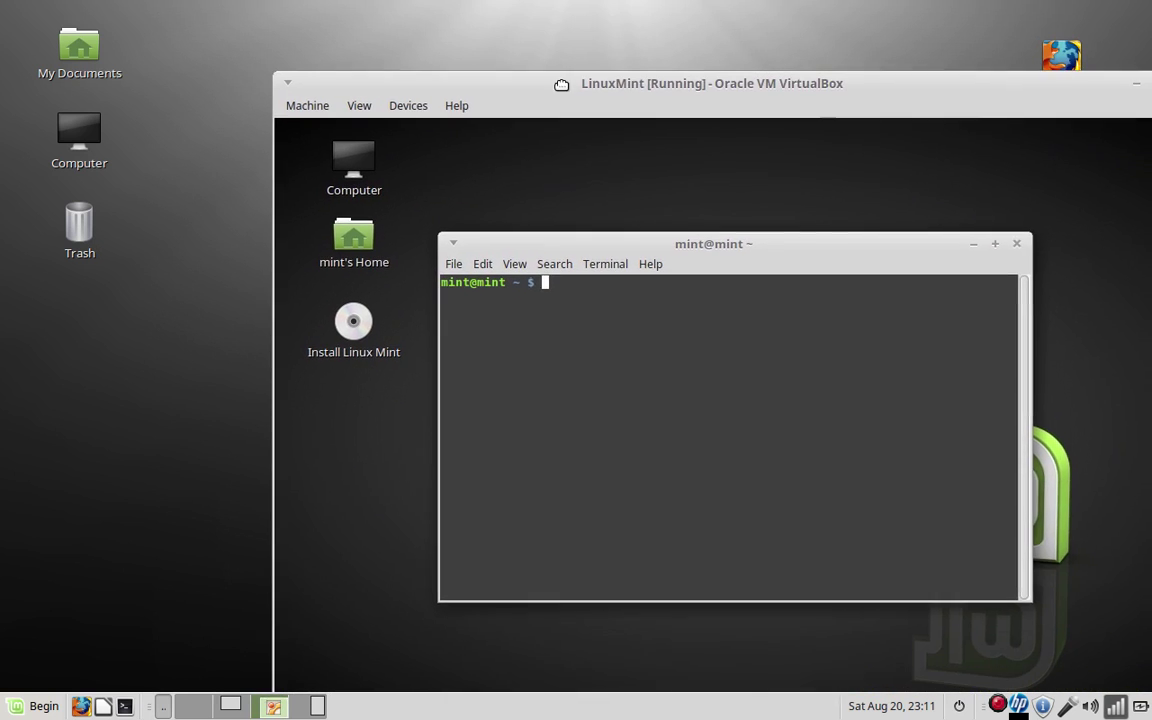
click(230, 706)
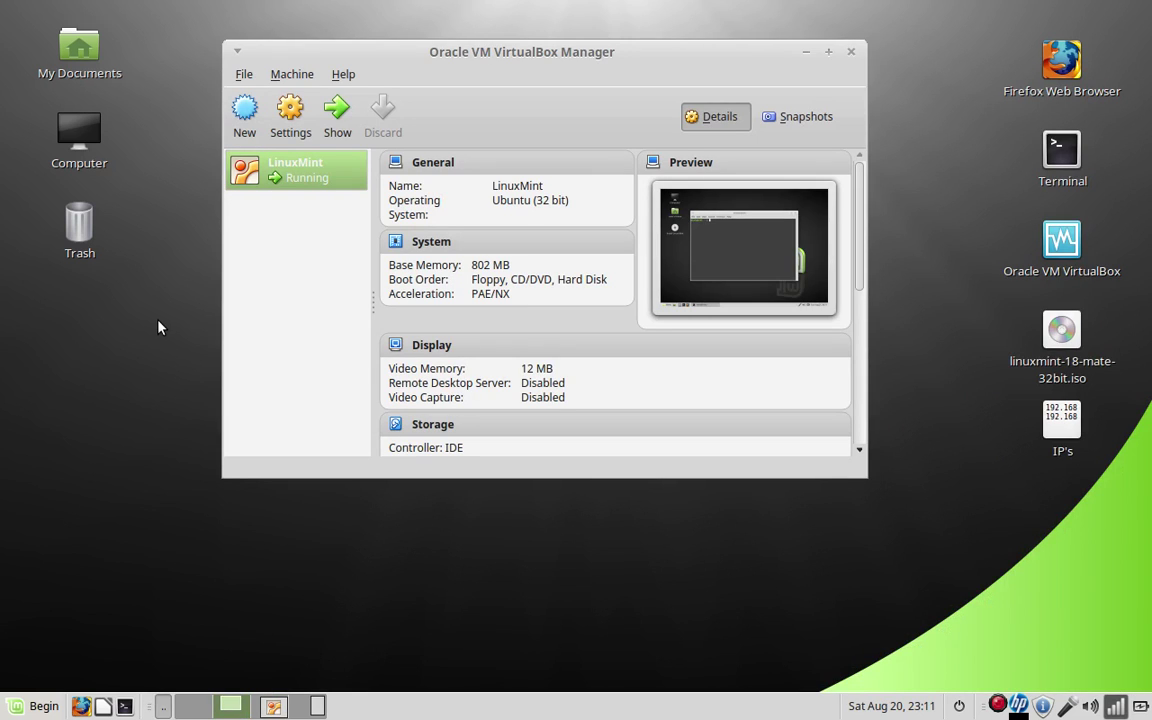
scroll(424, 265, down, 3)
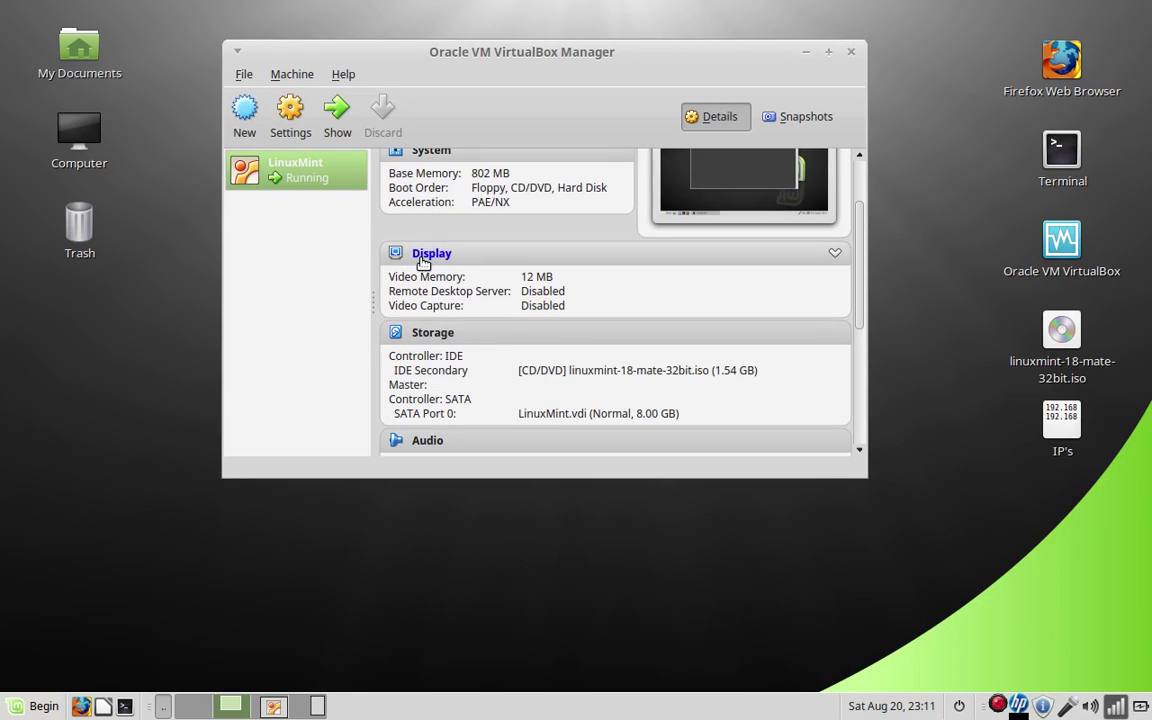
scroll(420, 272, down, 3)
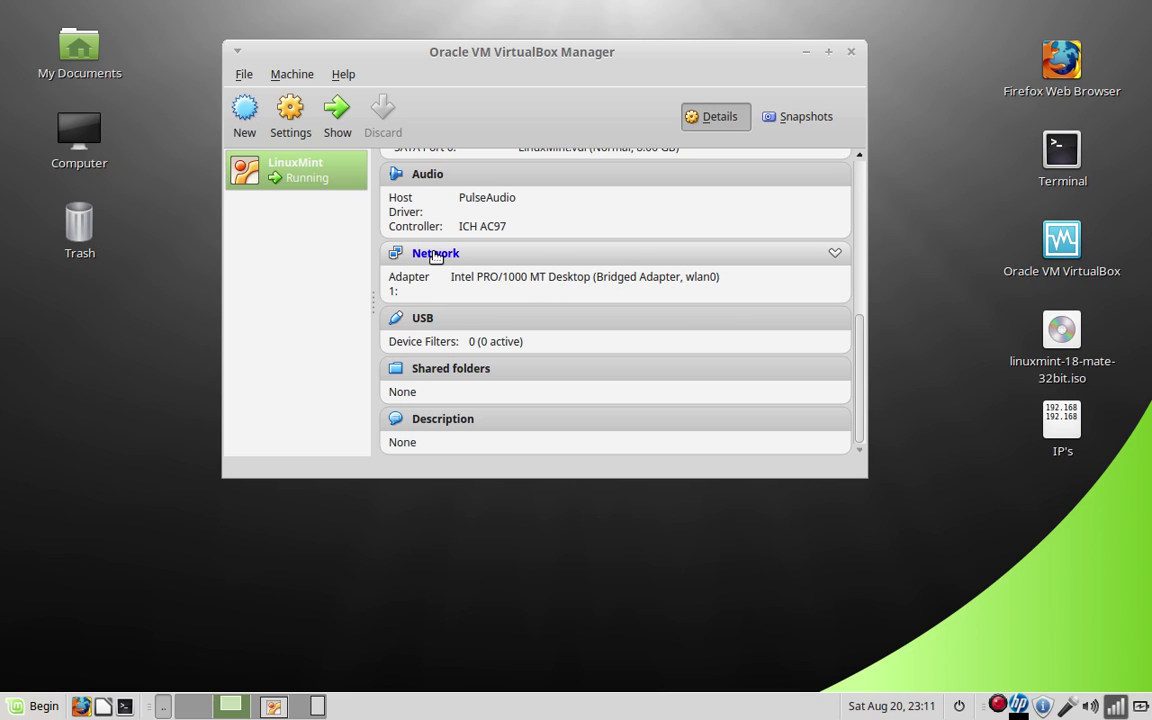
click(436, 256)
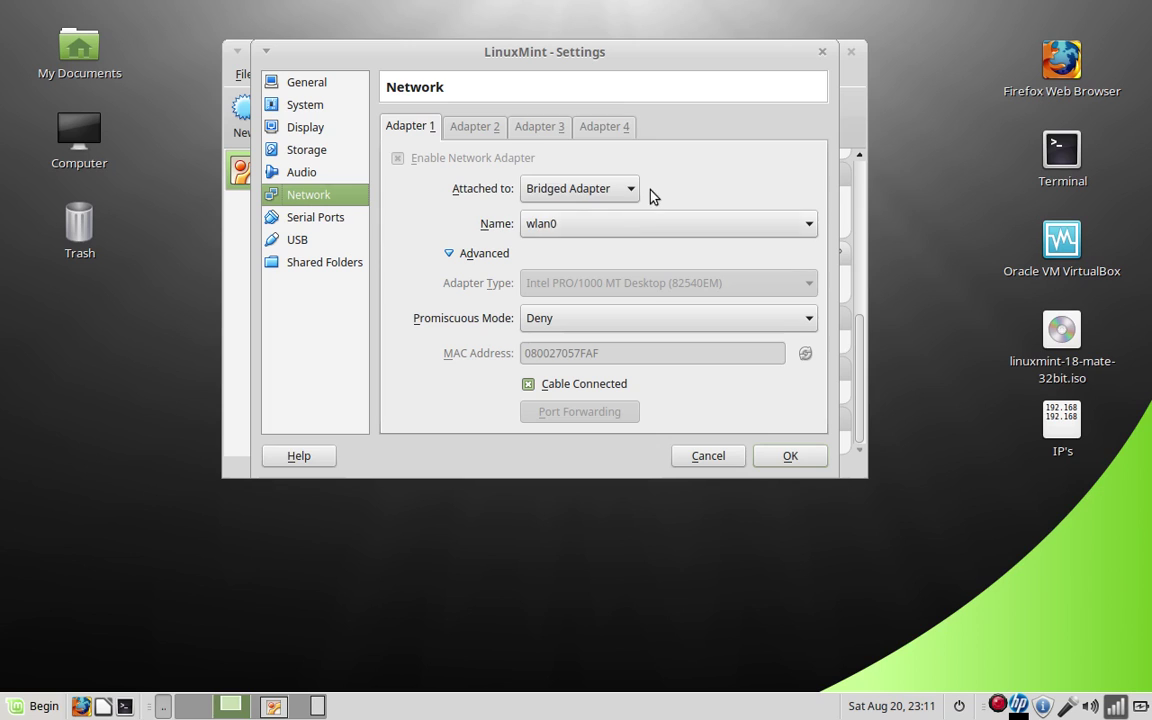
click(632, 190)
click(557, 146)
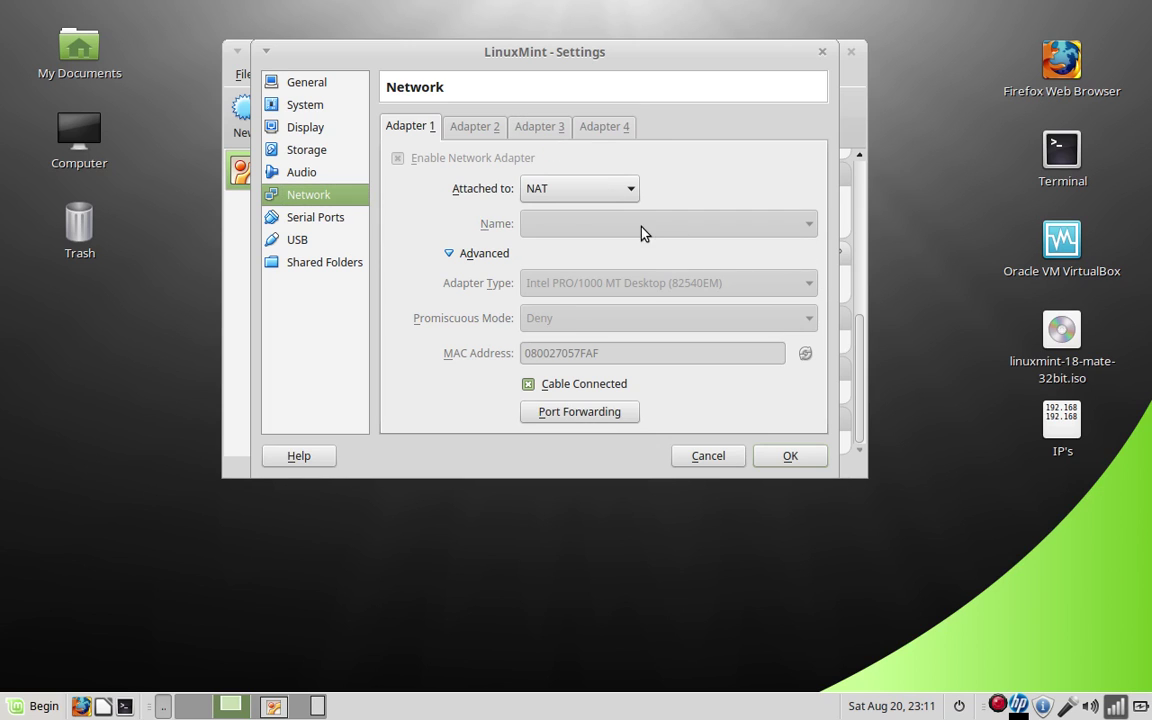
click(632, 190)
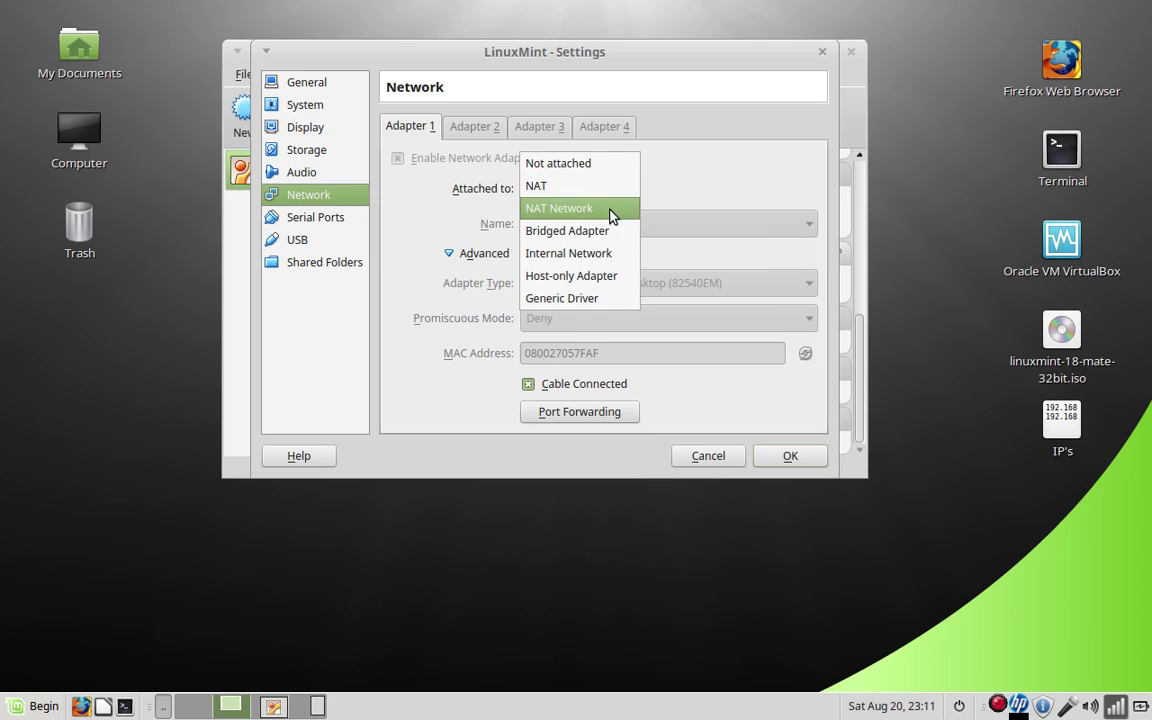
click(588, 238)
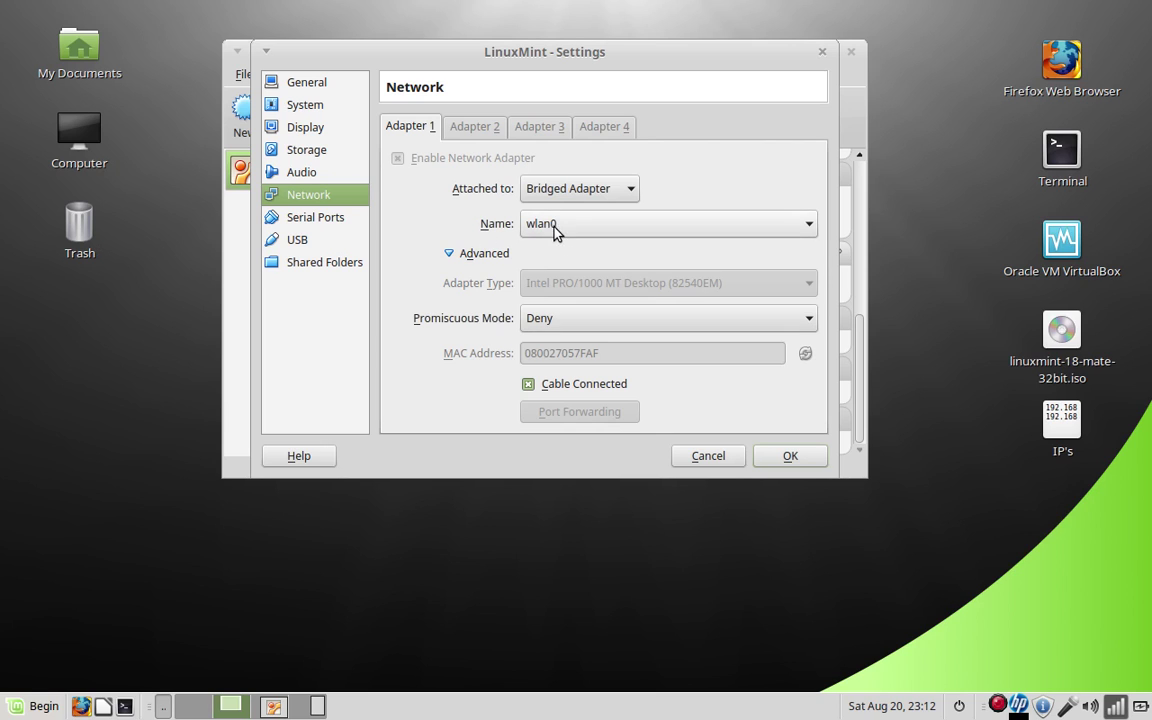
click(790, 461)
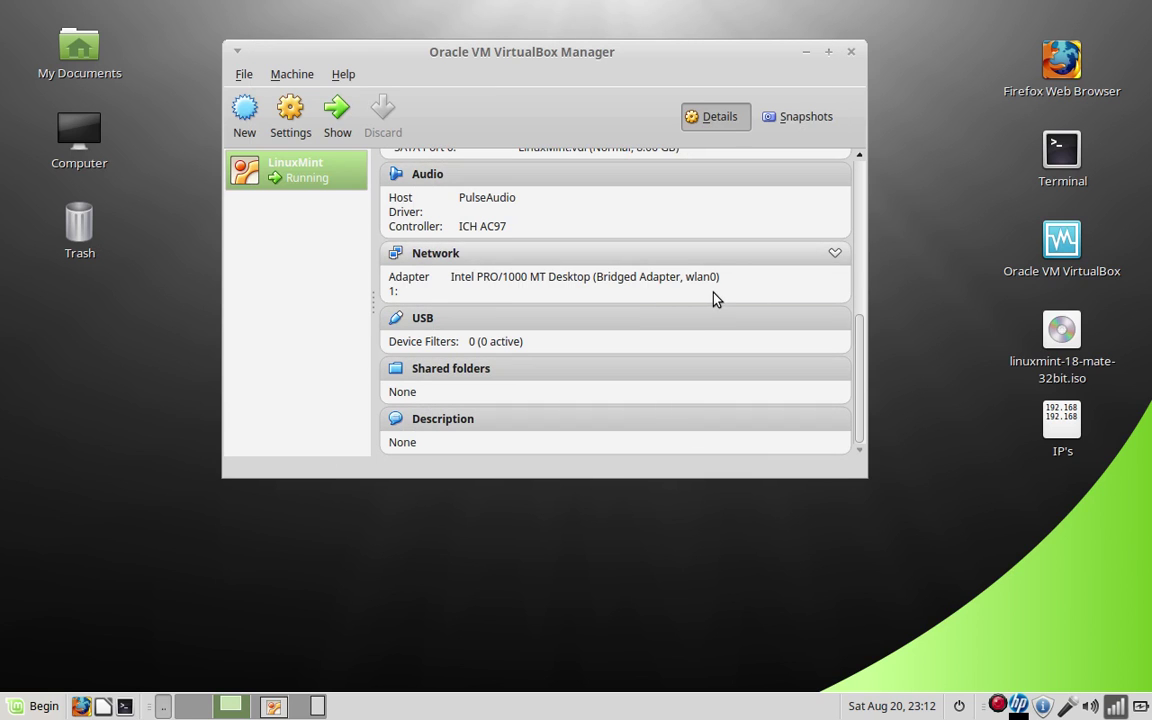
scroll(715, 298, up, 5)
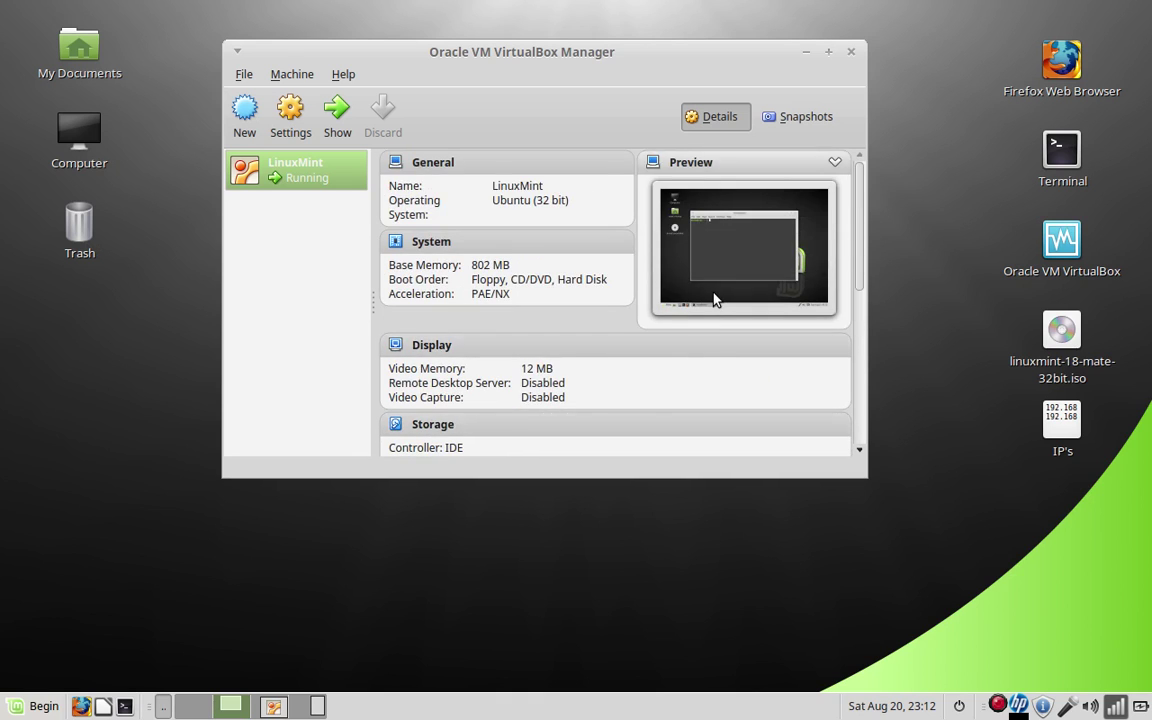
scroll(715, 298, down, 5)
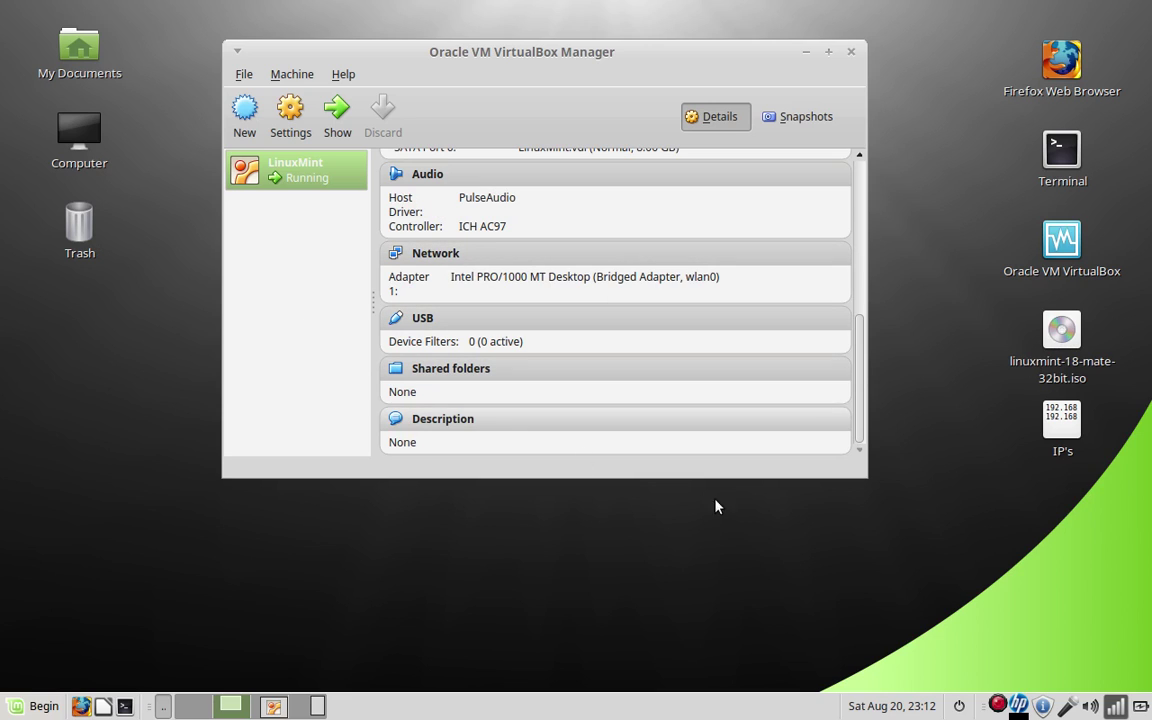
scroll(555, 298, up, 2)
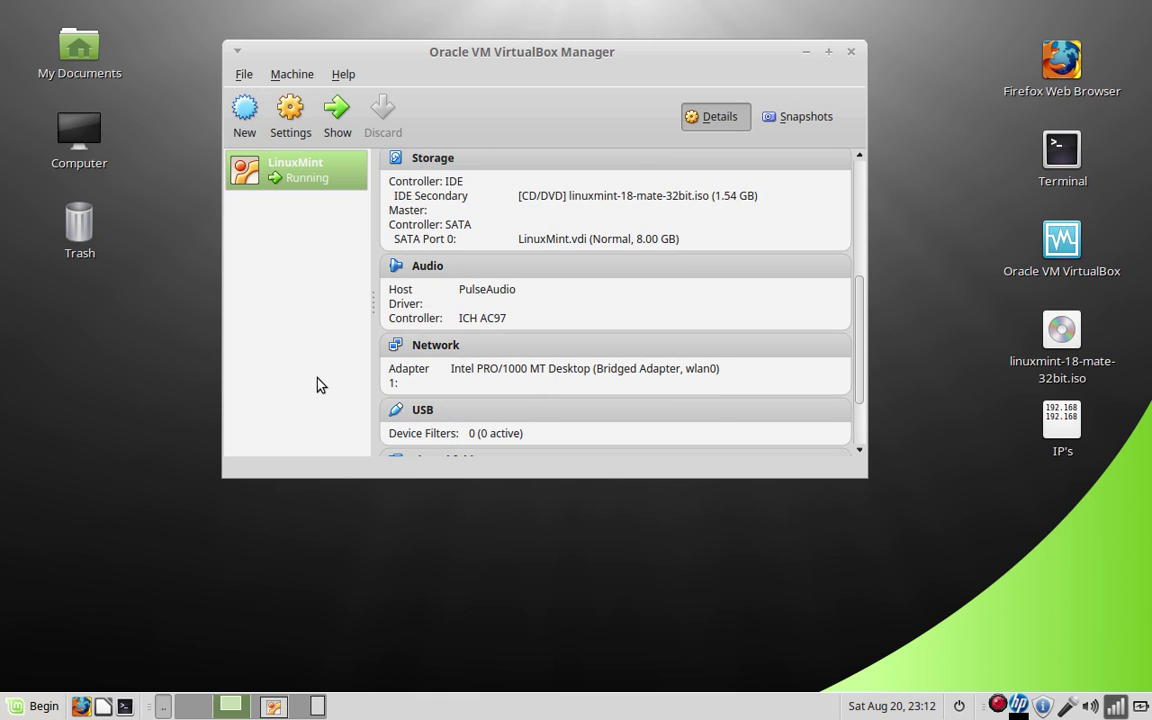
scroll(708, 273, up, 6)
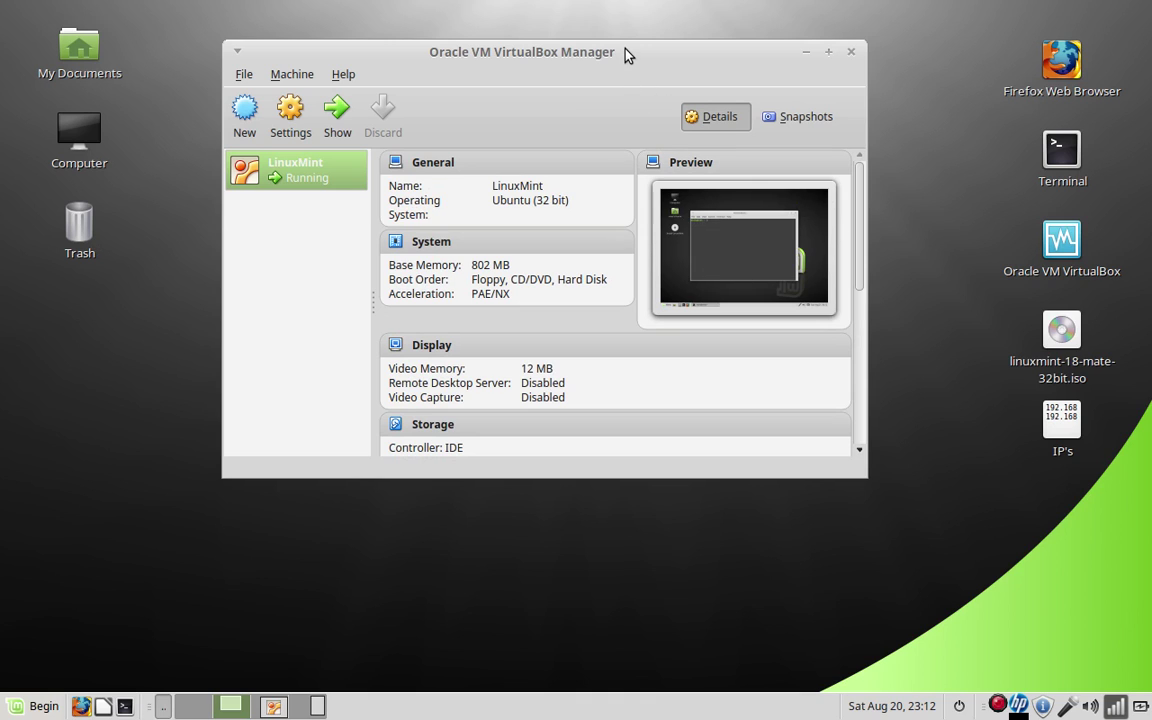
drag(625, 51, 665, 181)
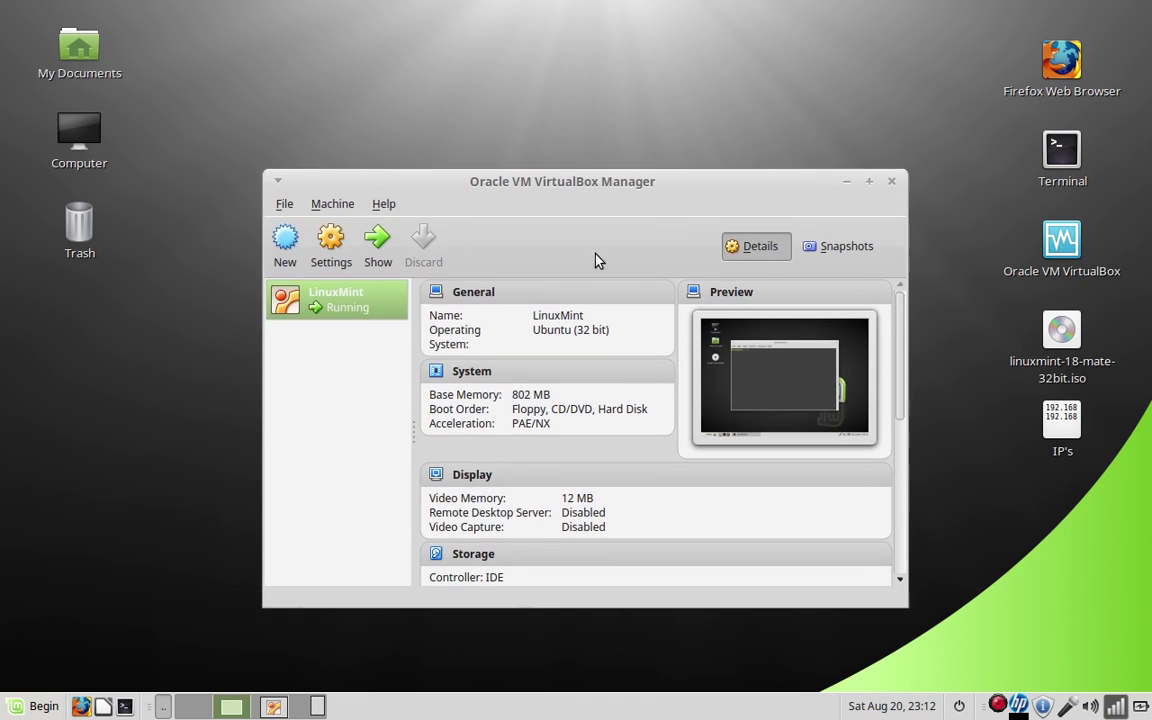
click(270, 707)
In the guest terminal, run the misspelled 'sudo apt-get install vingre'
drag(703, 93, 626, 52)
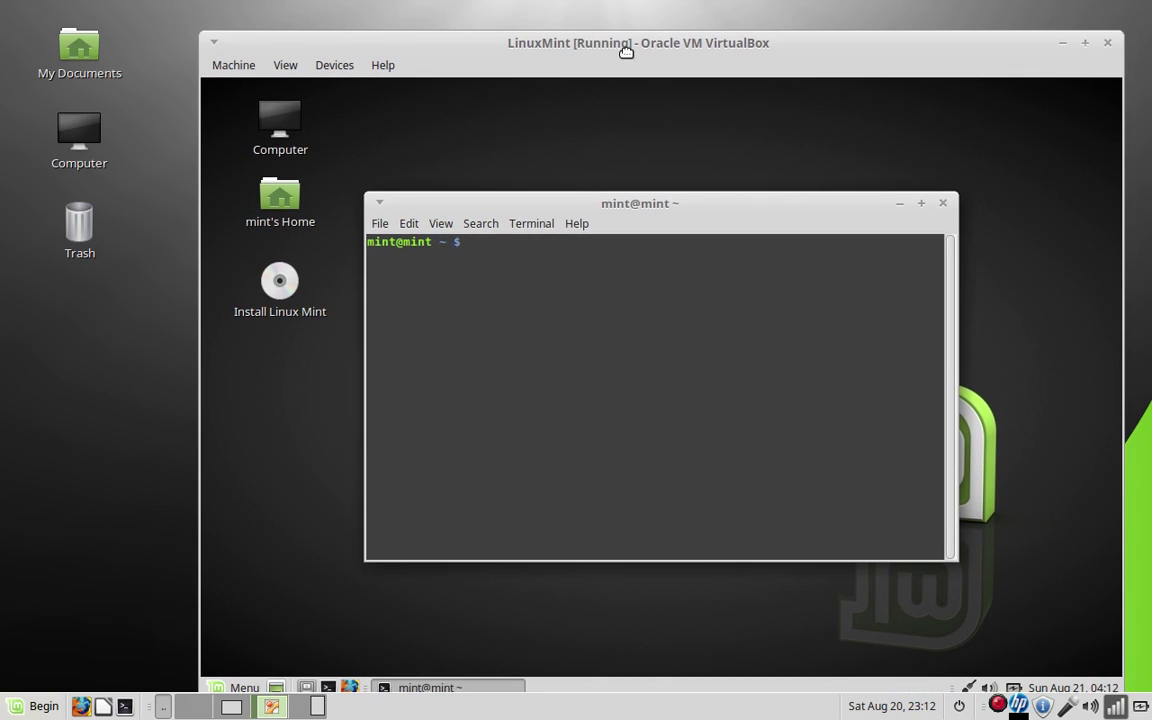
drag(626, 52, 721, 110)
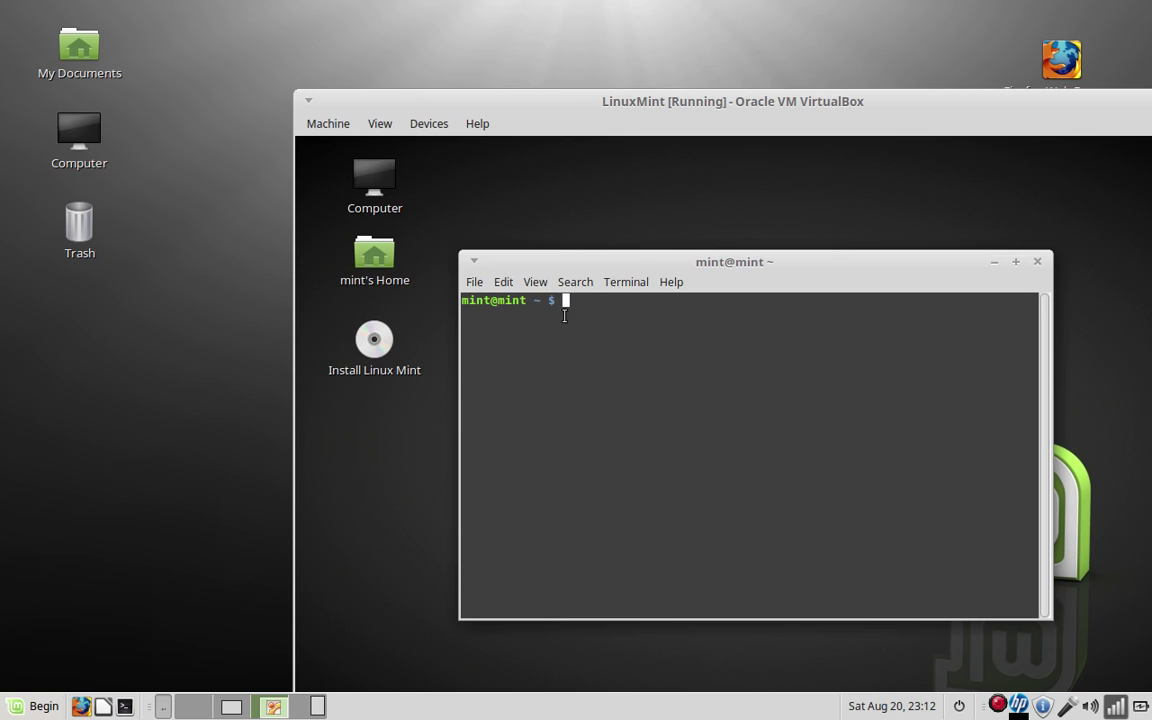
text(sudo apt-get install)
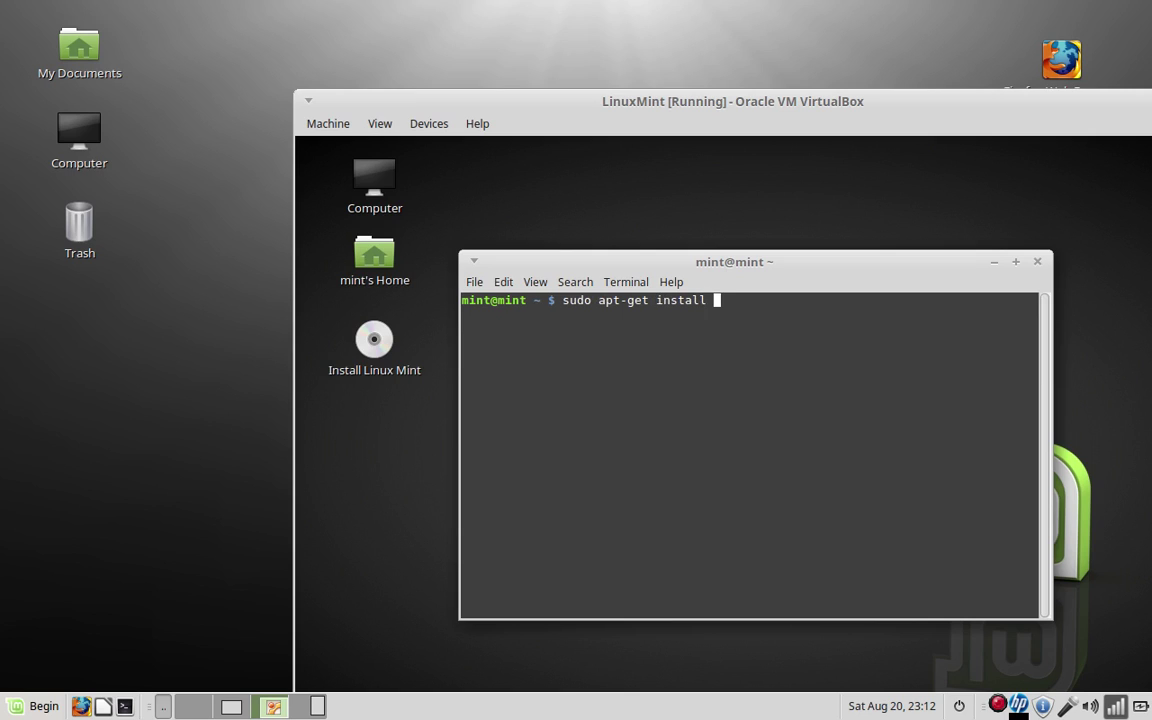
text( vingre)
key(Return)
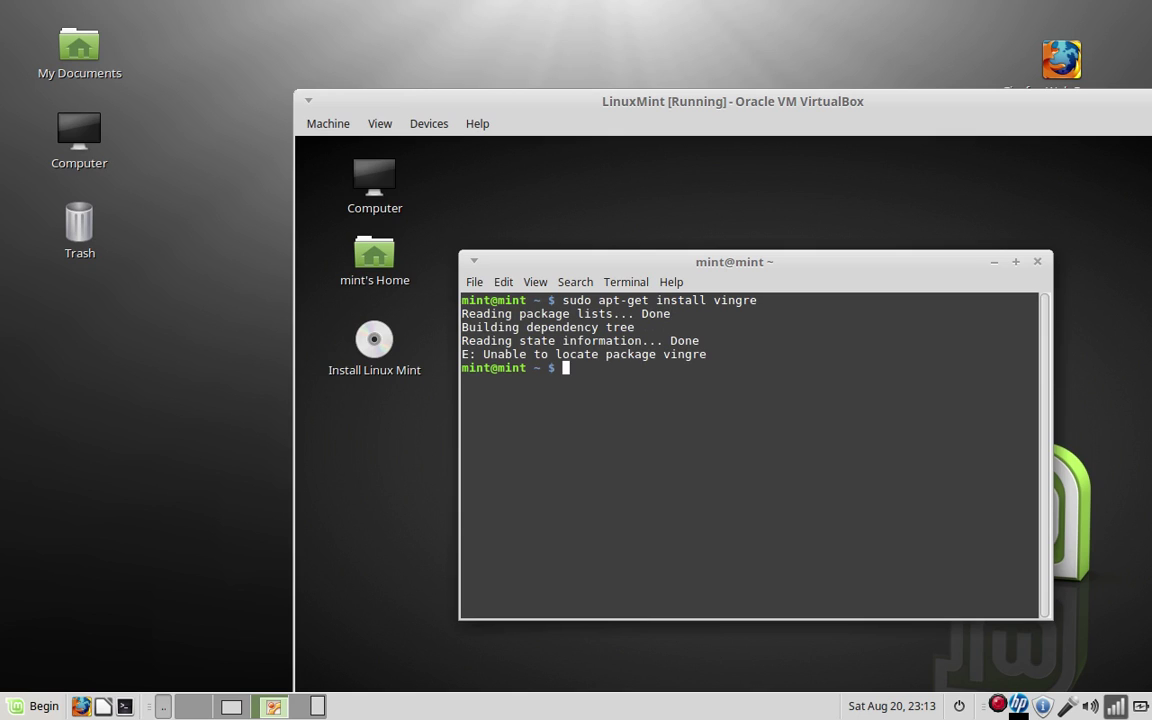
Run 'sudo apt-get install vinagre', which reports 3.18.2-1 is already the newest version
text(sudo apt-get install vinagre)
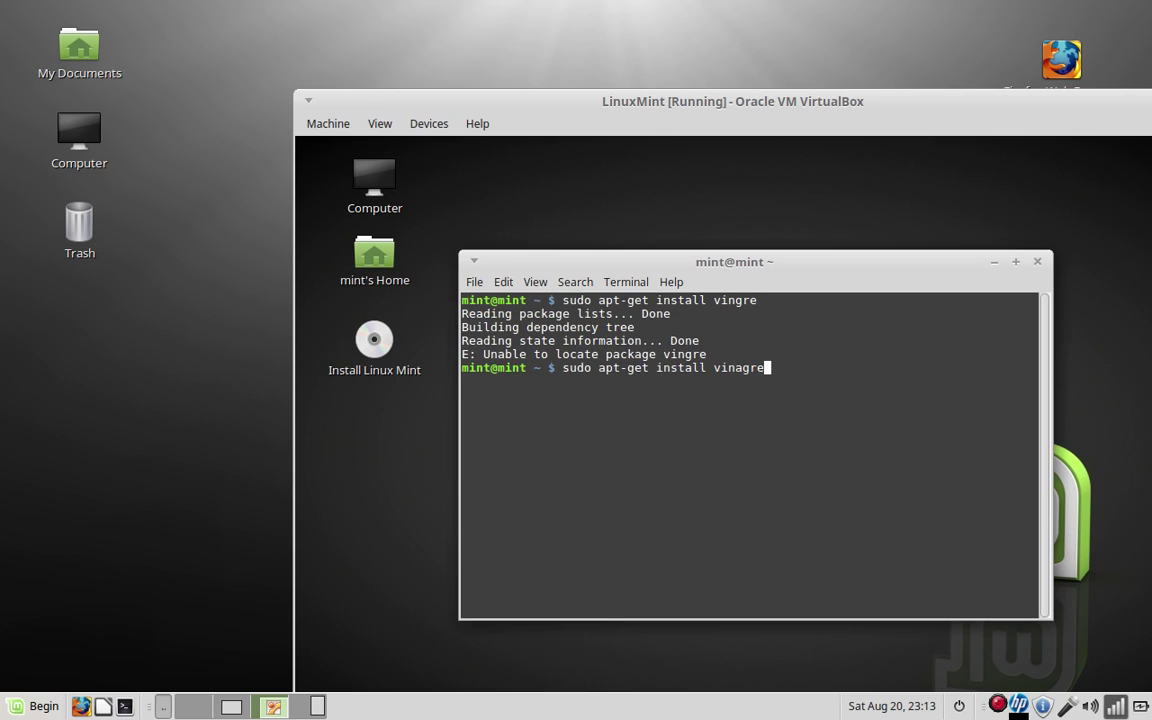
key(Return)
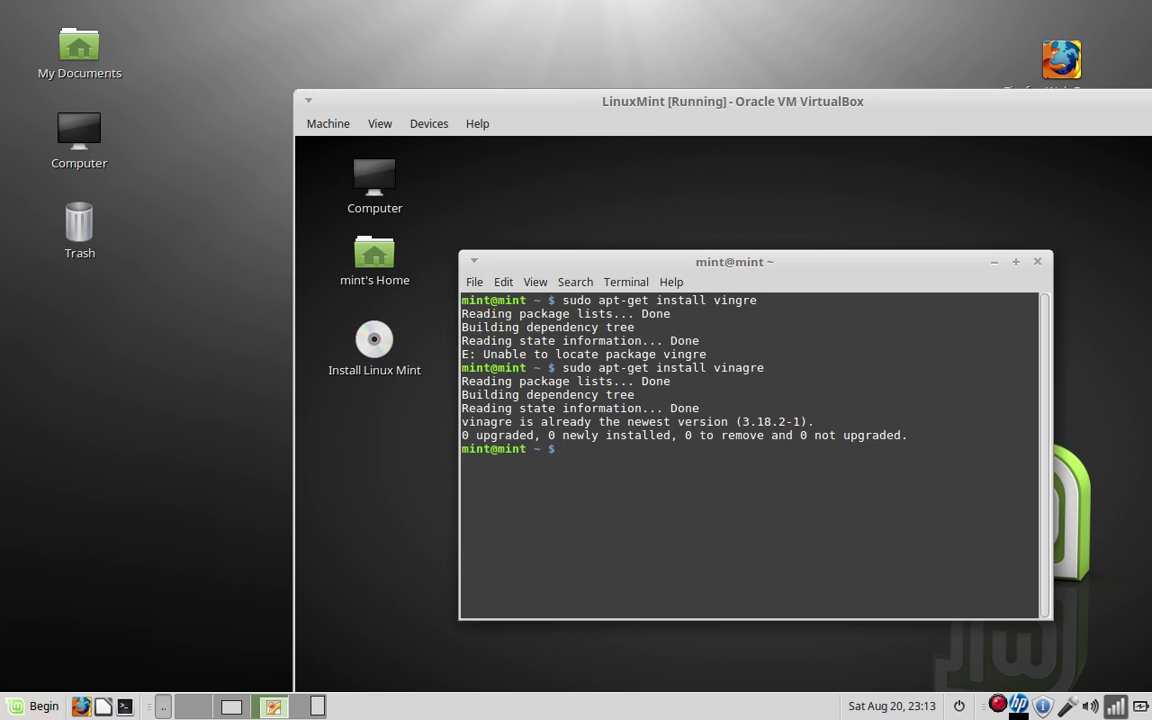
drag(688, 408, 455, 428)
click(588, 425)
drag(760, 261, 745, 263)
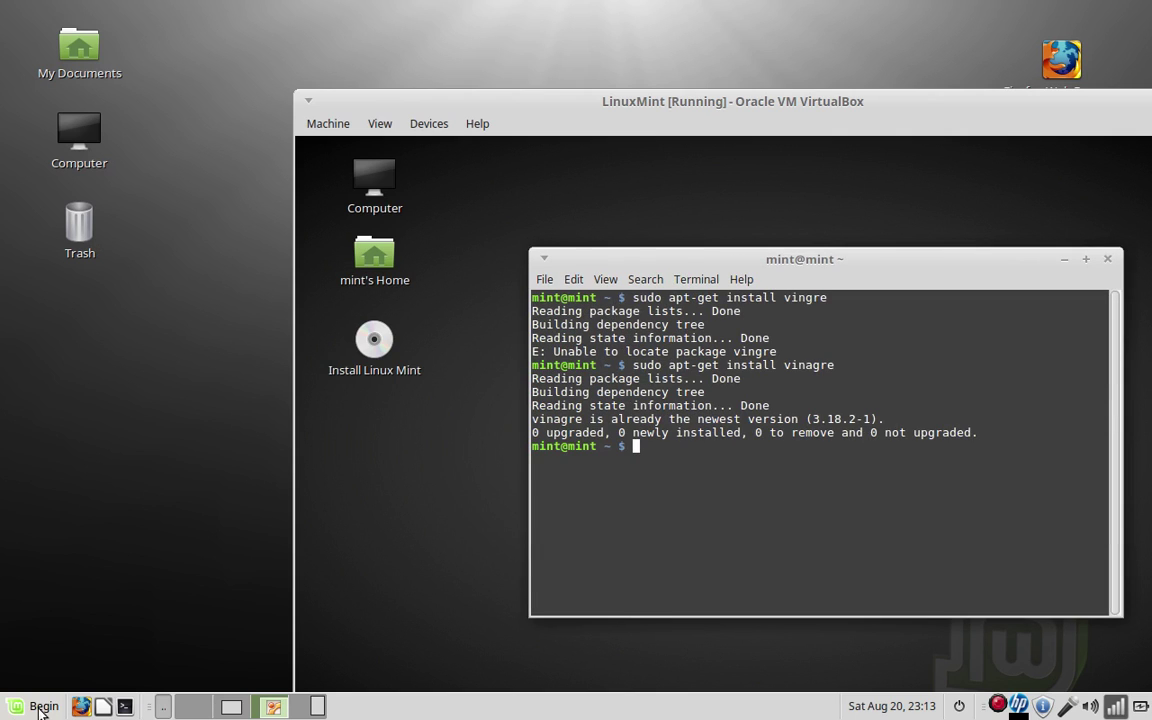
Open a host terminal, partly type an apt-get install vino command, then close it unused
click(125, 707)
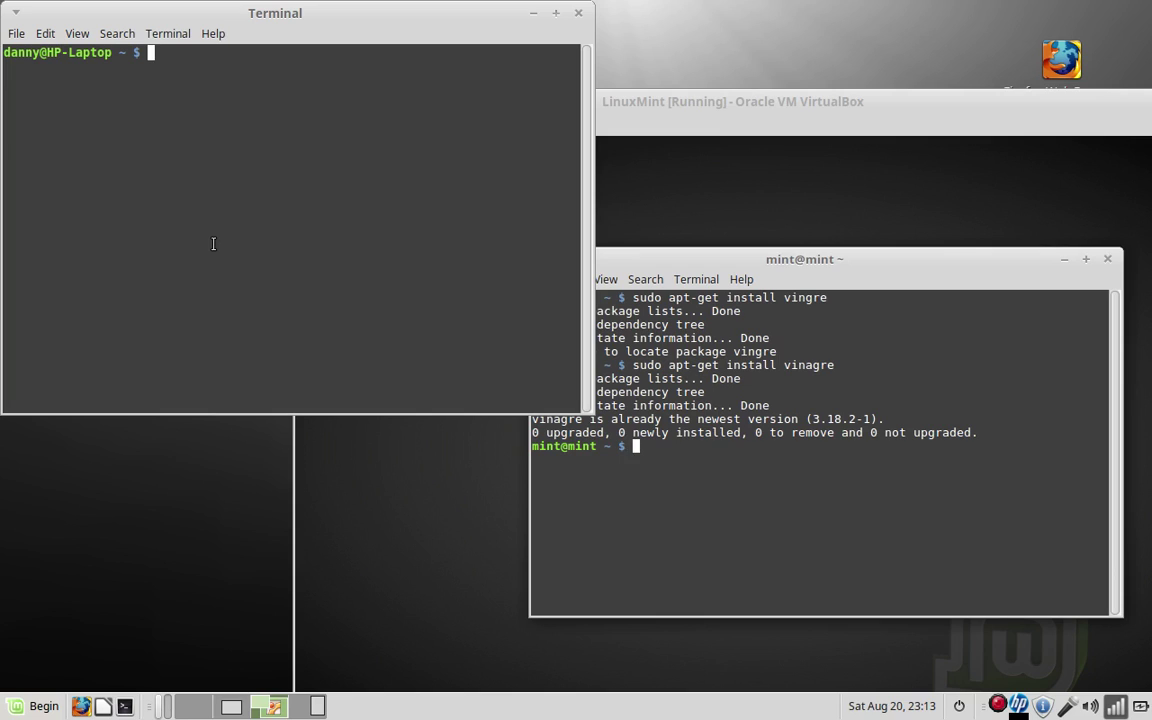
text(sudo apt-get ins)
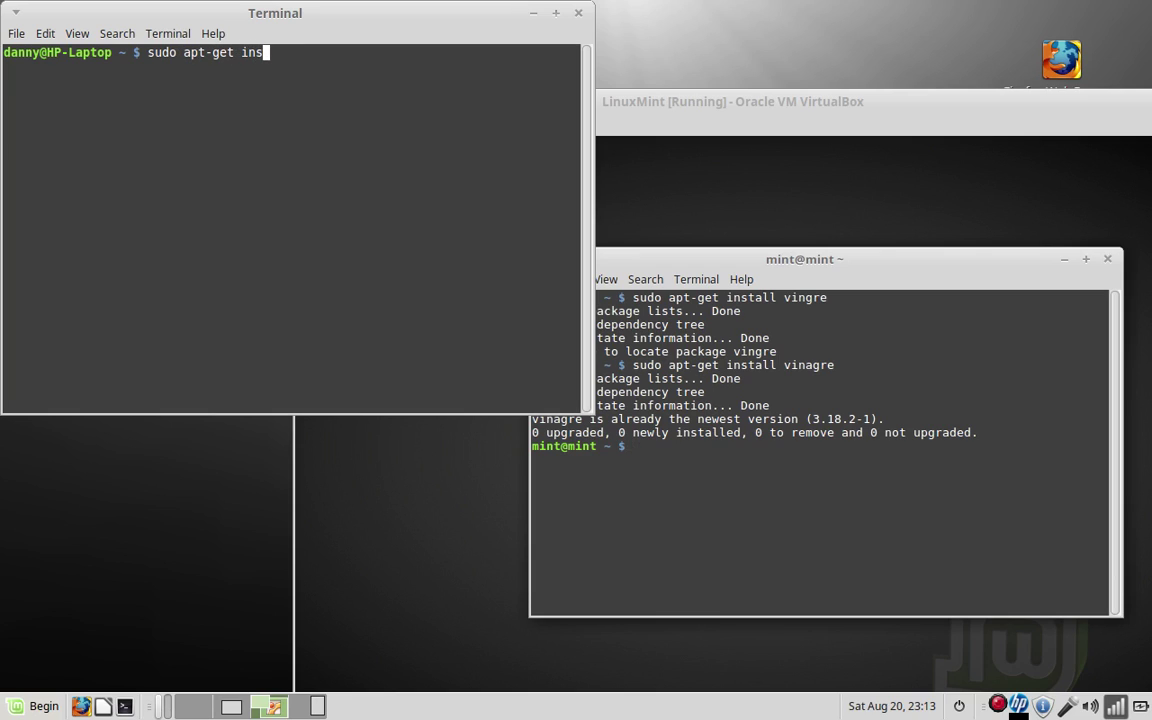
text(tall vino)
key(BackSpace)
key(BackSpace)
key(BackSpace)
key(BackSpace)
key(BackSpace)
key(BackSpace)
key(BackSpace)
key(BackSpace)
key(BackSpace)
key(BackSpace)
key(BackSpace)
key(BackSpace)
key(BackSpace)
key(BackSpace)
key(BackSpace)
key(BackSpace)
key(BackSpace)
key(BackSpace)
key(BackSpace)
key(BackSpace)
key(BackSpace)
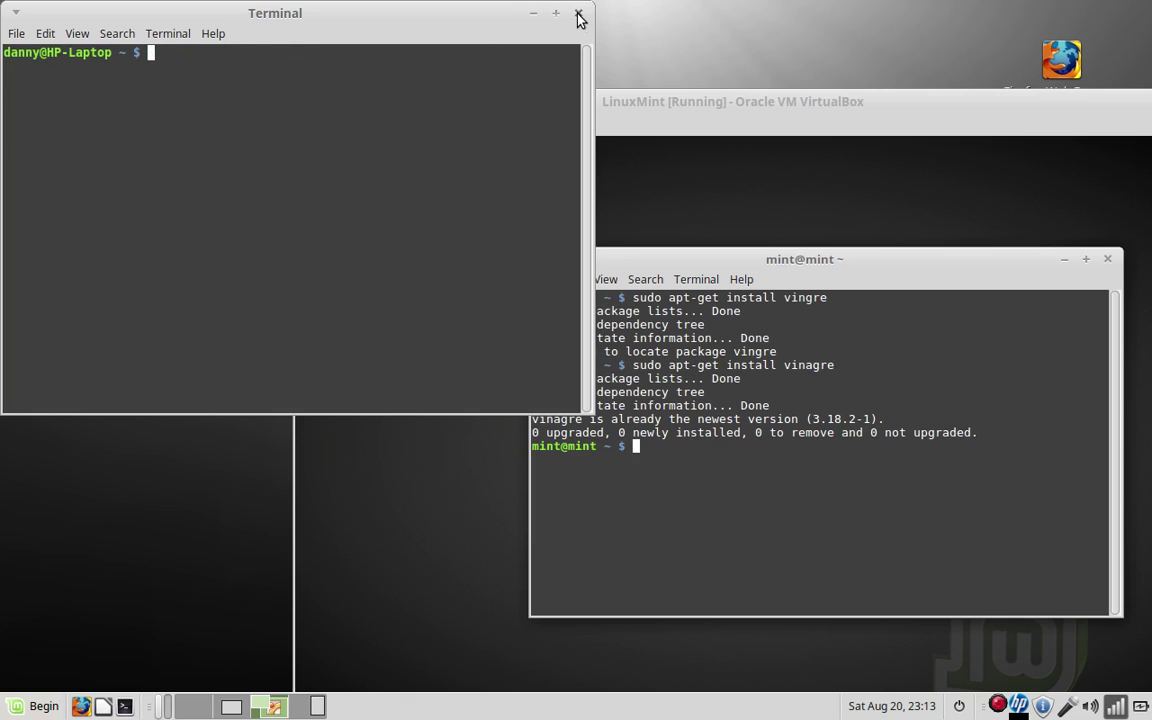
click(578, 14)
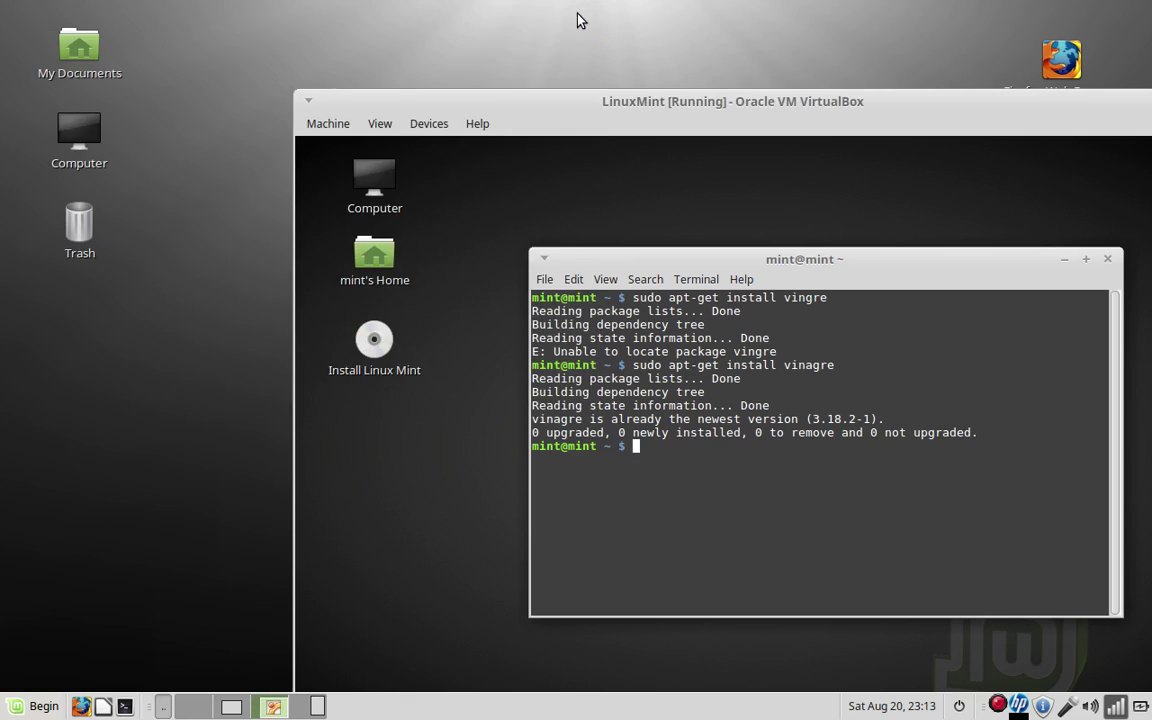
Enable desktop viewing and control in Desktop Sharing, requiring an access password
click(22, 705)
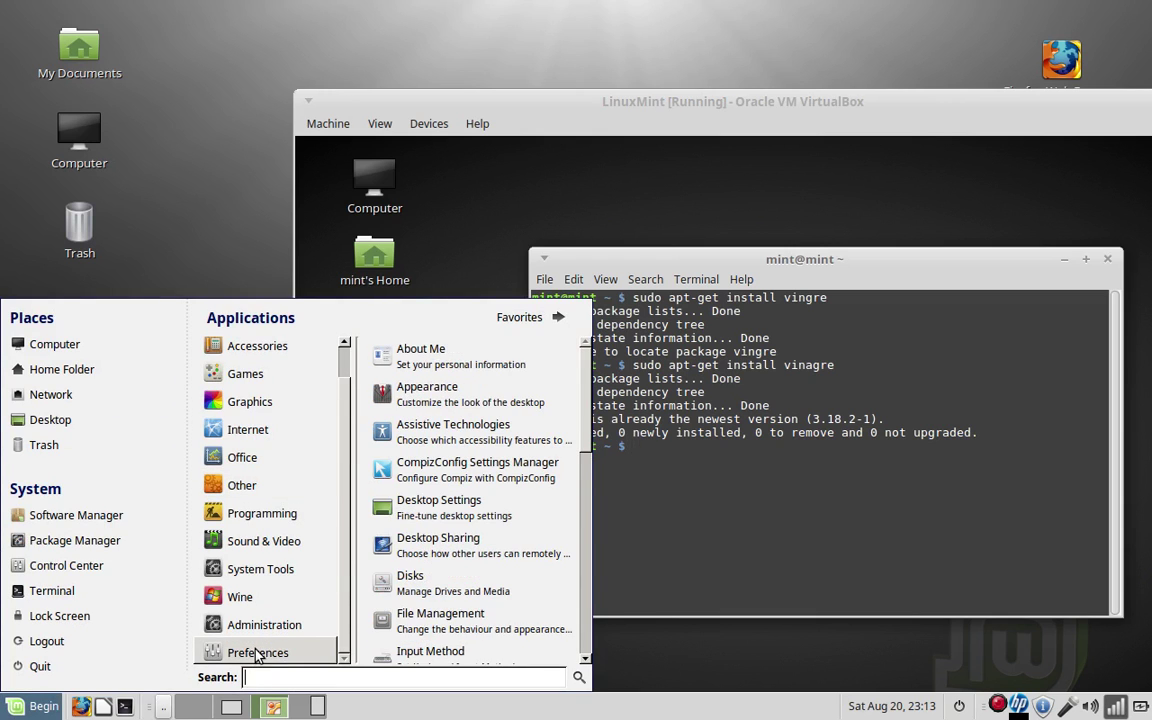
click(438, 557)
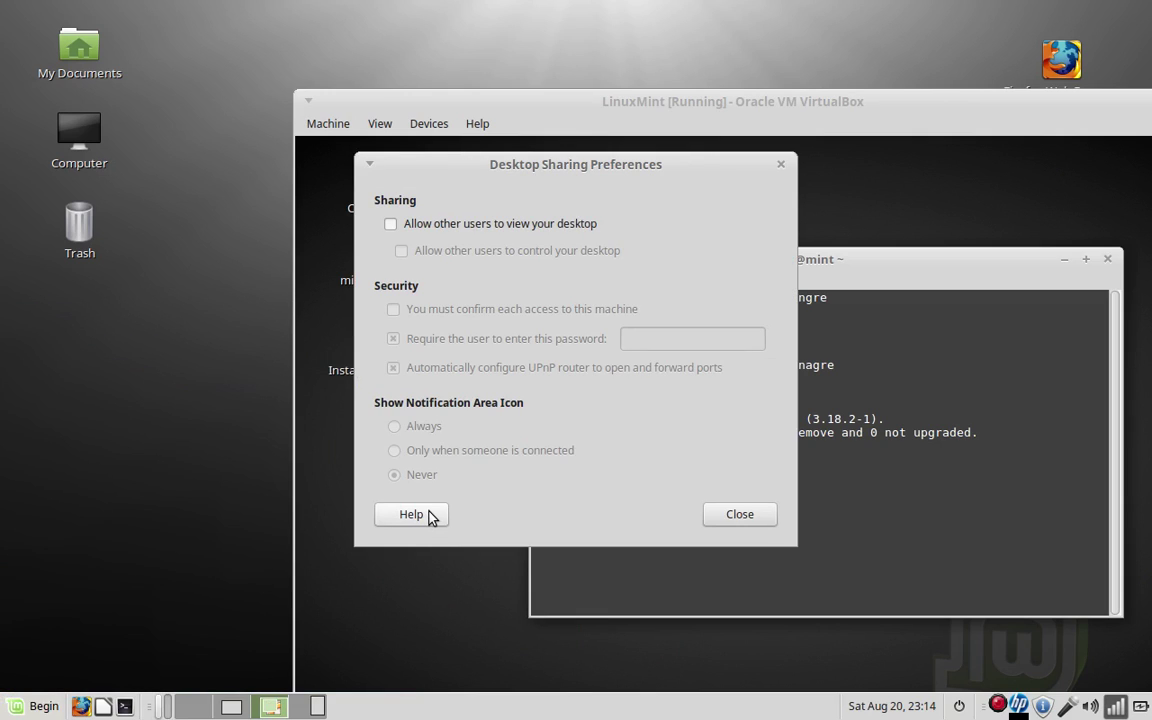
click(391, 225)
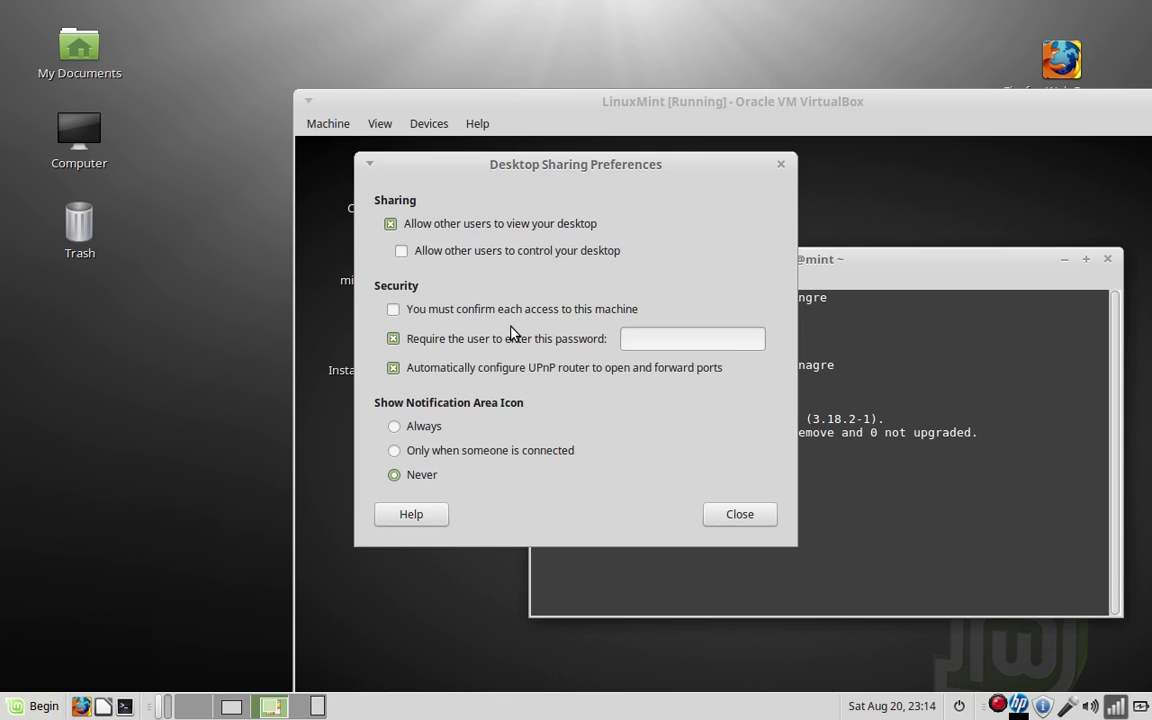
click(403, 251)
click(651, 334)
text(abcdef)
click(738, 514)
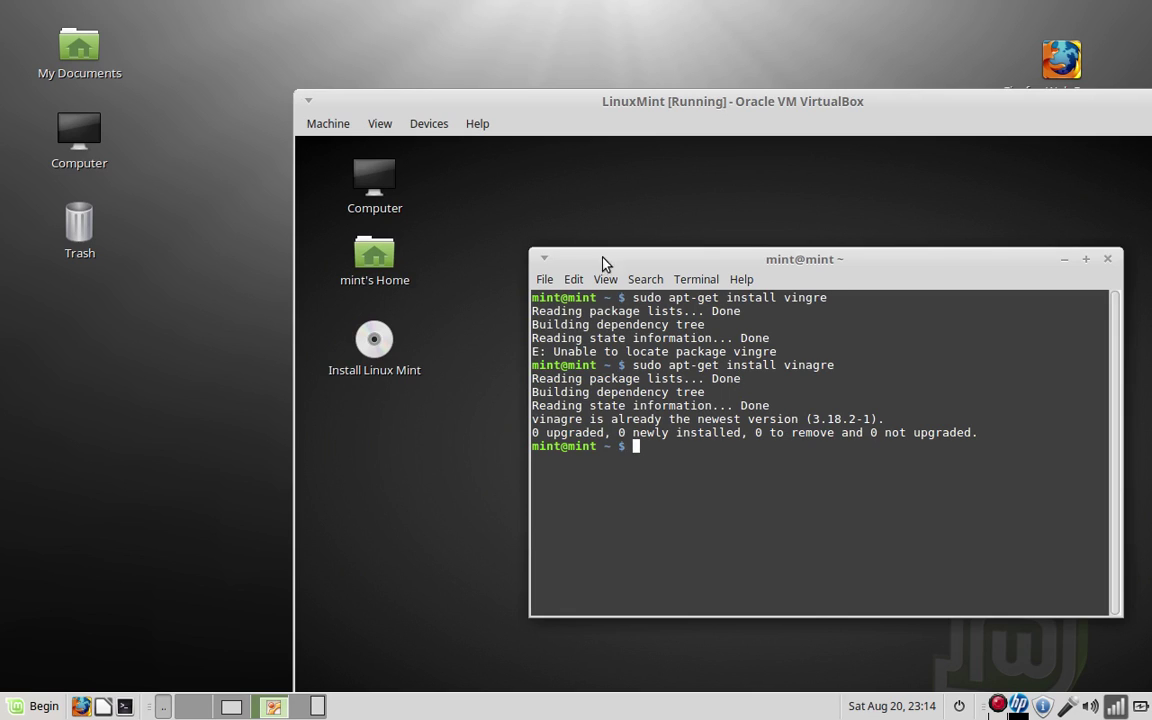
Run clear in the guest terminal, discarding a typed ifconfig command
text(clear)
key(Return)
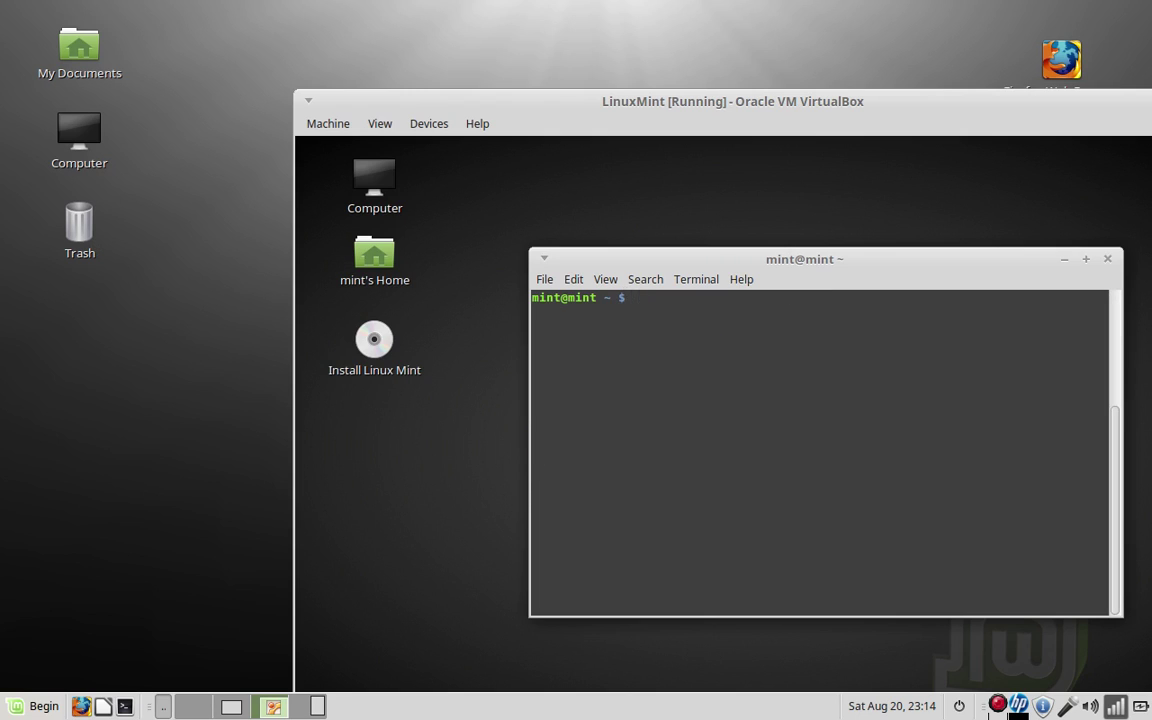
text(ifconfig)
key(BackSpace)
key(BackSpace)
key(BackSpace)
key(BackSpace)
key(BackSpace)
key(BackSpace)
key(BackSpace)
key(BackSpace)
Open the IP's note (192.168.1.67 main, 192.168.1.90 VM) above the VM window
drag(985, 113, 922, 562)
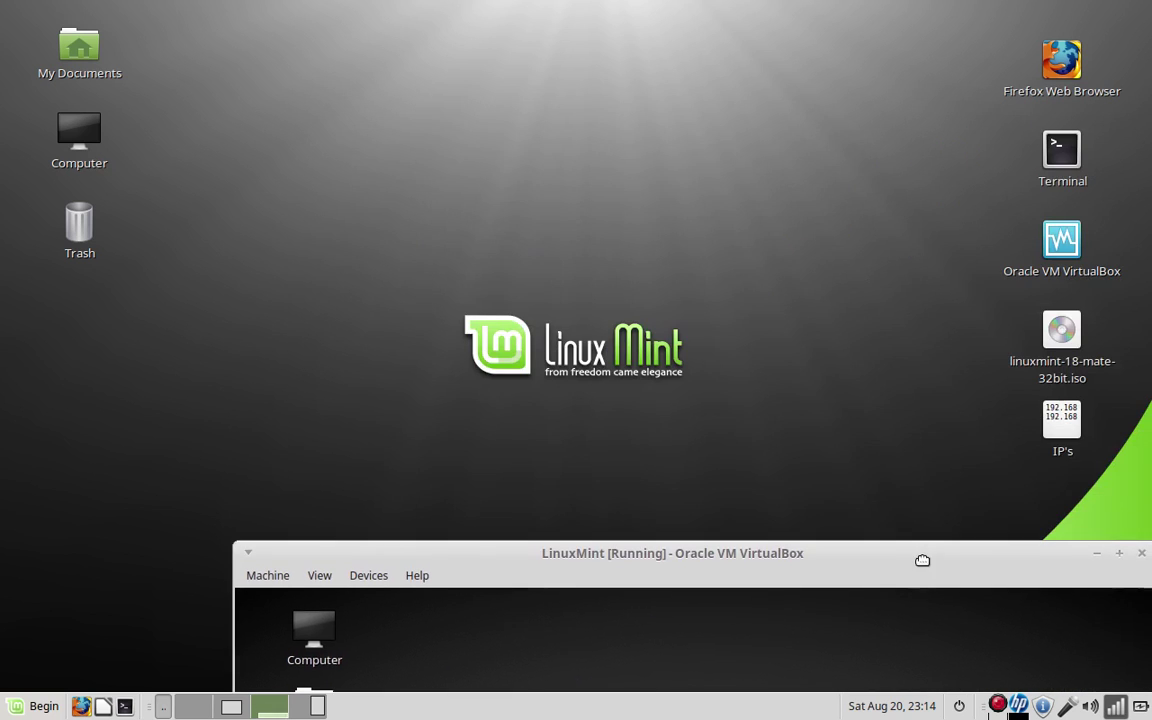
double_click(1052, 414)
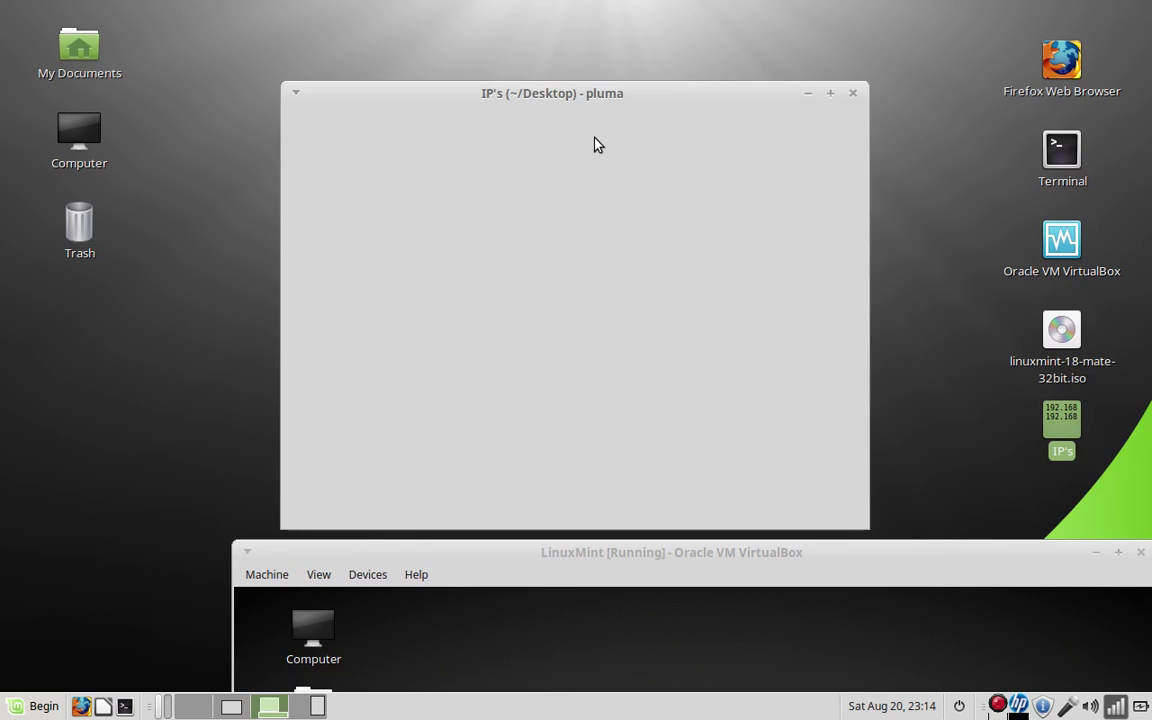
drag(613, 93, 605, 18)
drag(609, 560, 602, 200)
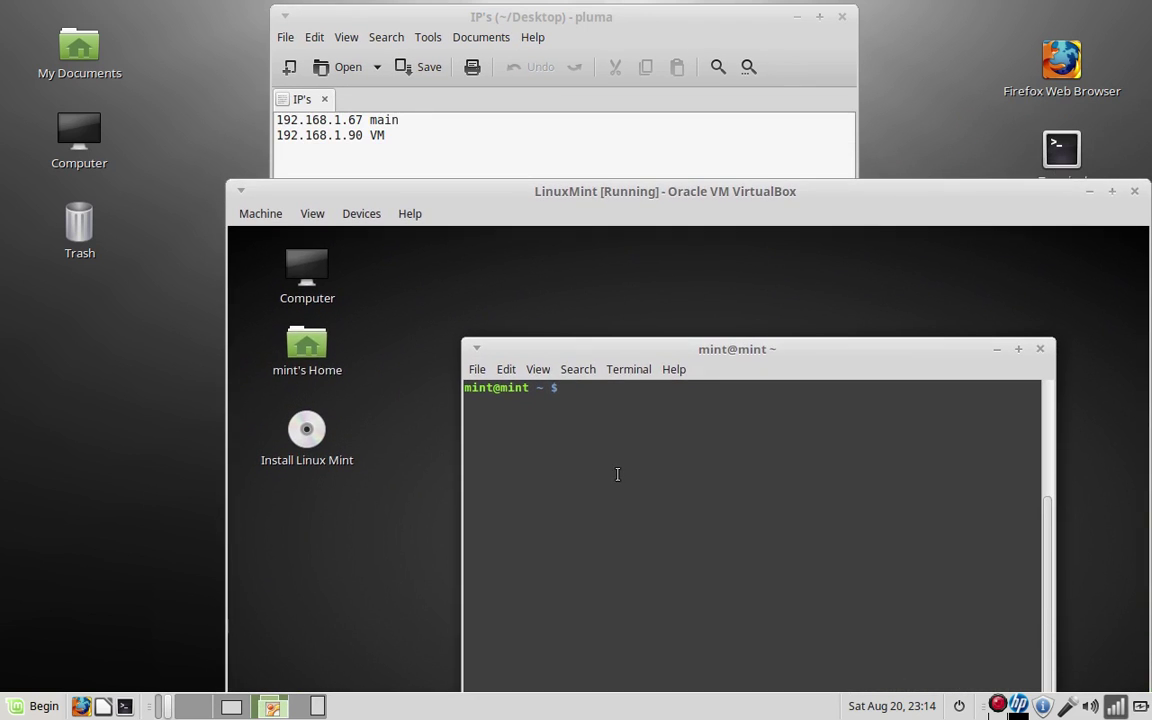
text(ping)
Ping the host at 192.168.1.67 from the guest, stopping after 10 replies with 0% loss
text(192.168.1.67)
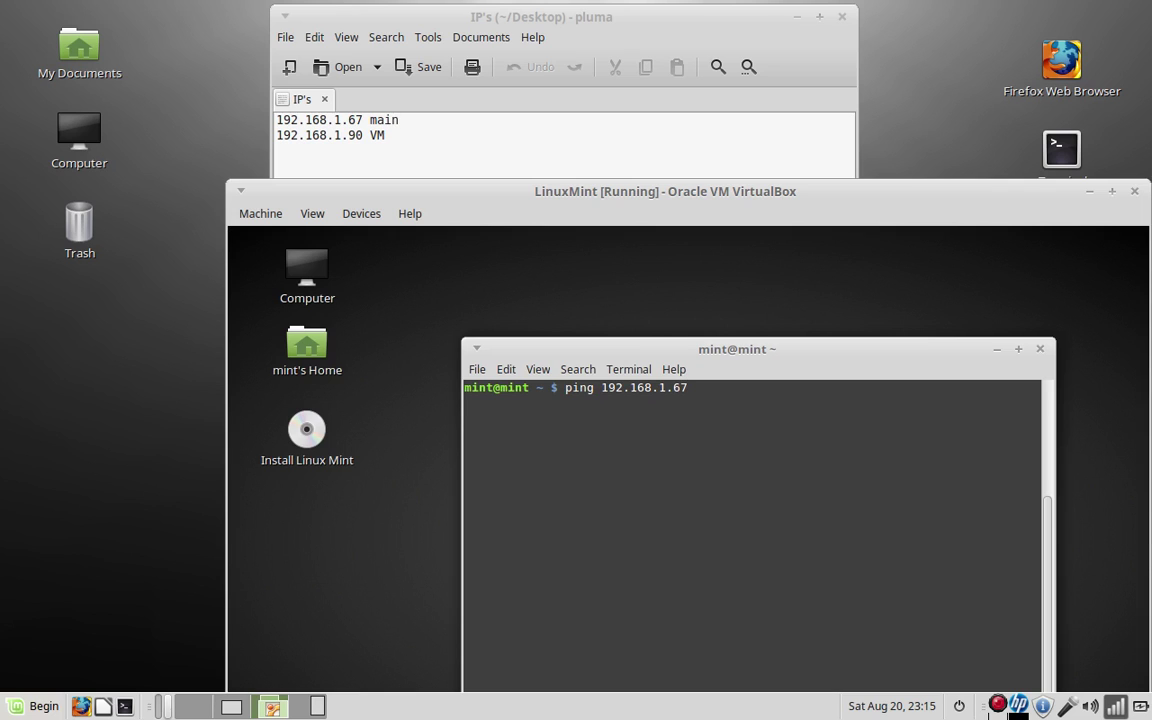
key(Return)
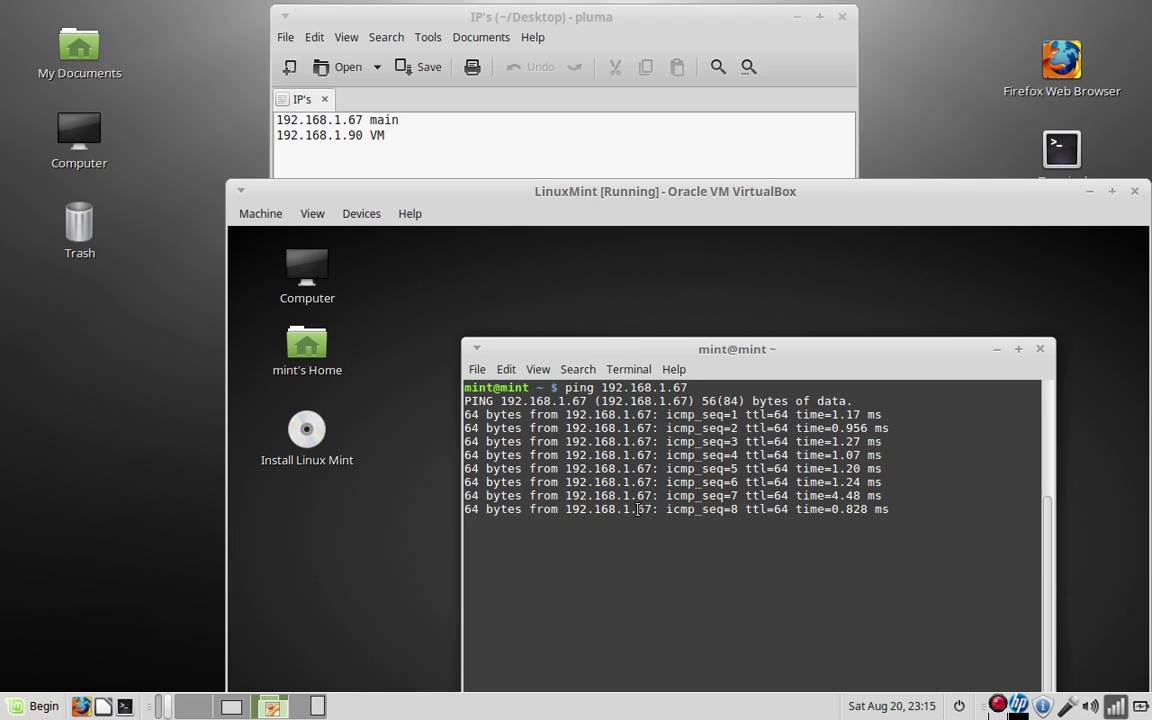
key(ctrl+c)
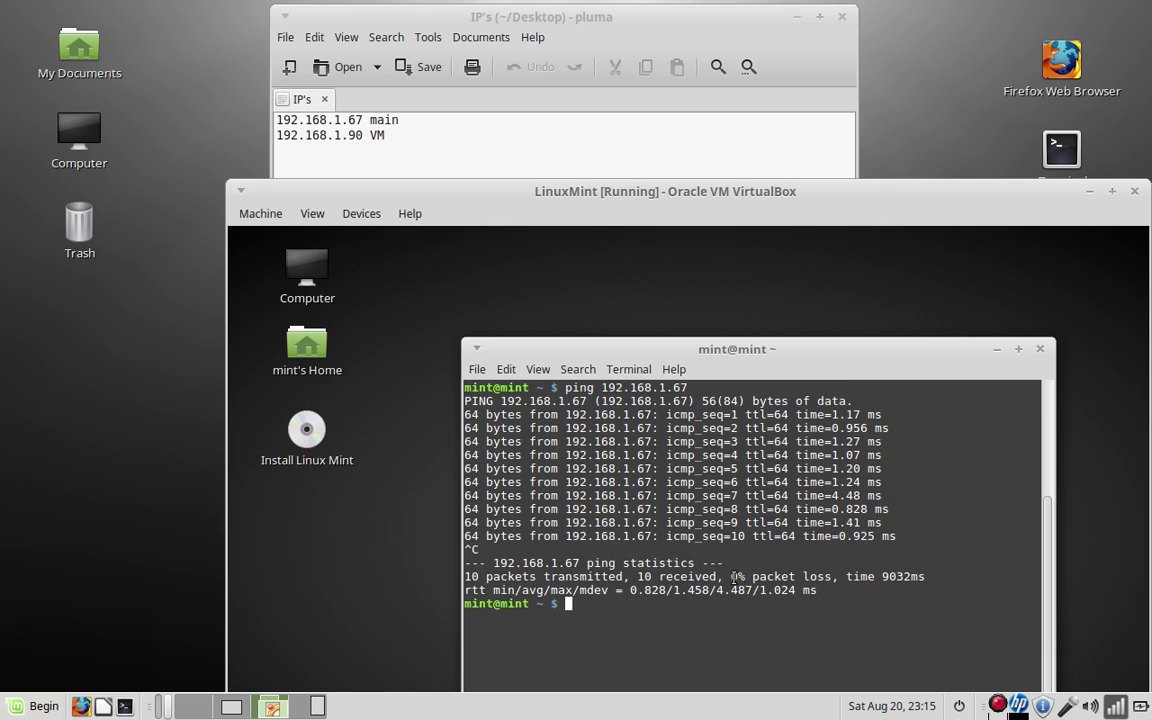
drag(464, 577, 831, 577)
double_click(854, 617)
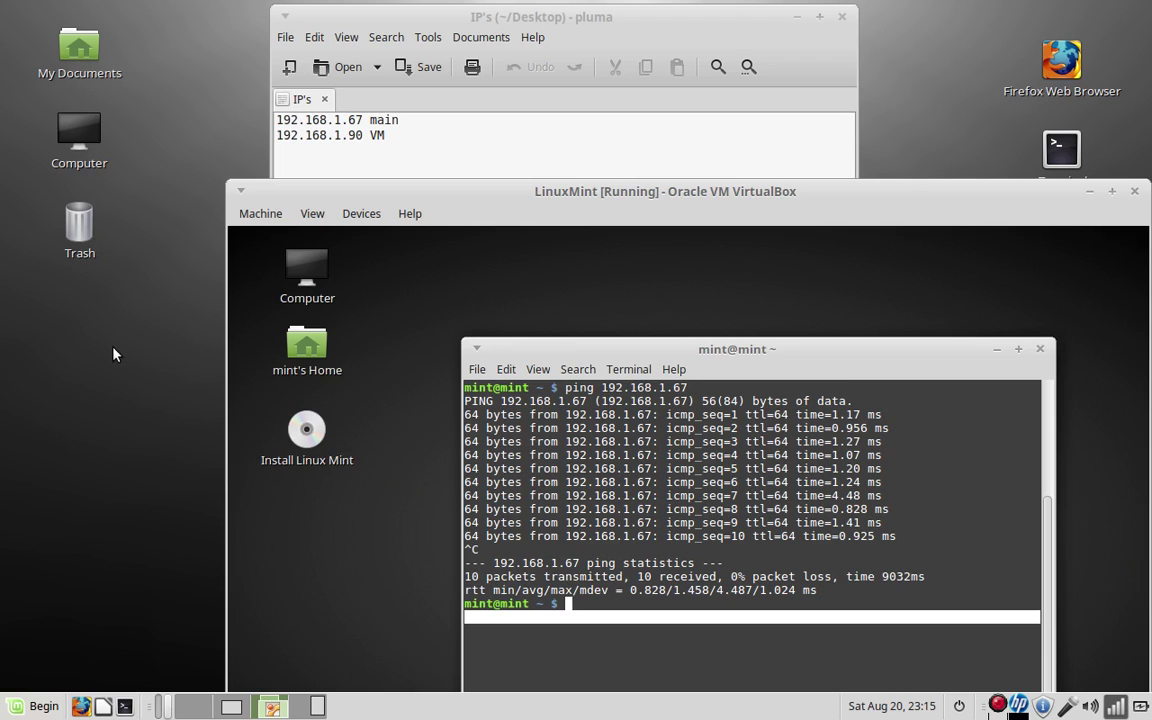
Ping the VM at 192.168.1.90 from a host terminal, getting 7/7 replies, then close it
click(125, 706)
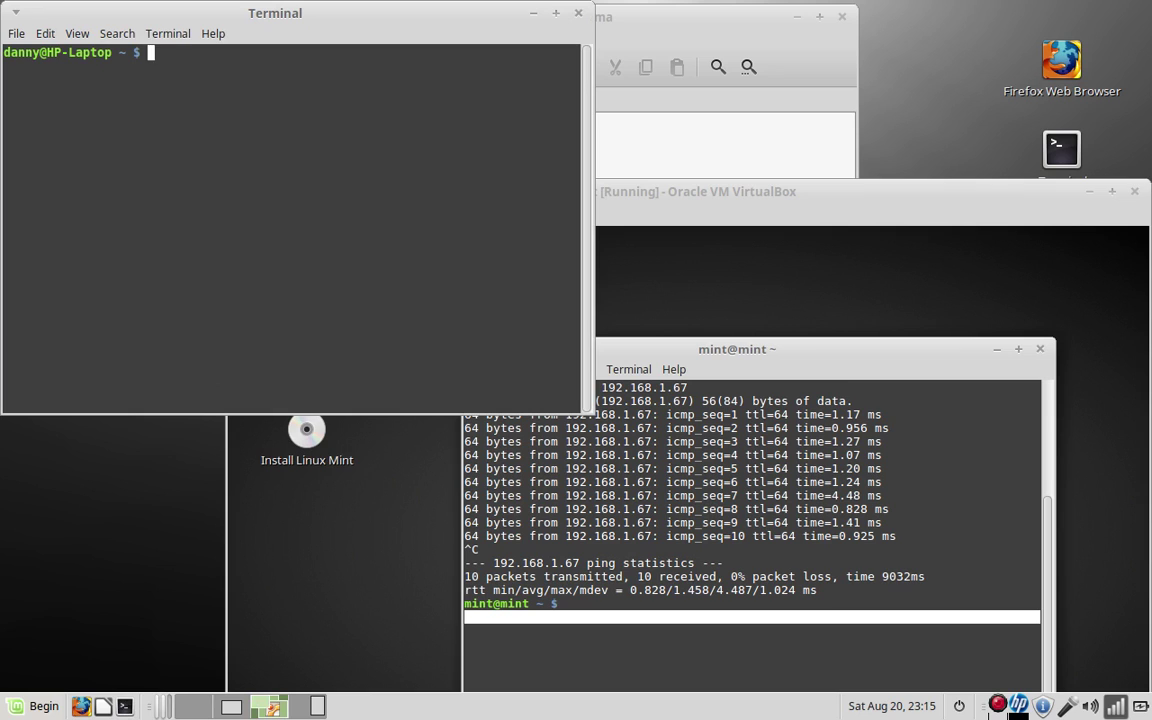
text(ping)
drag(270, 22, 350, 252)
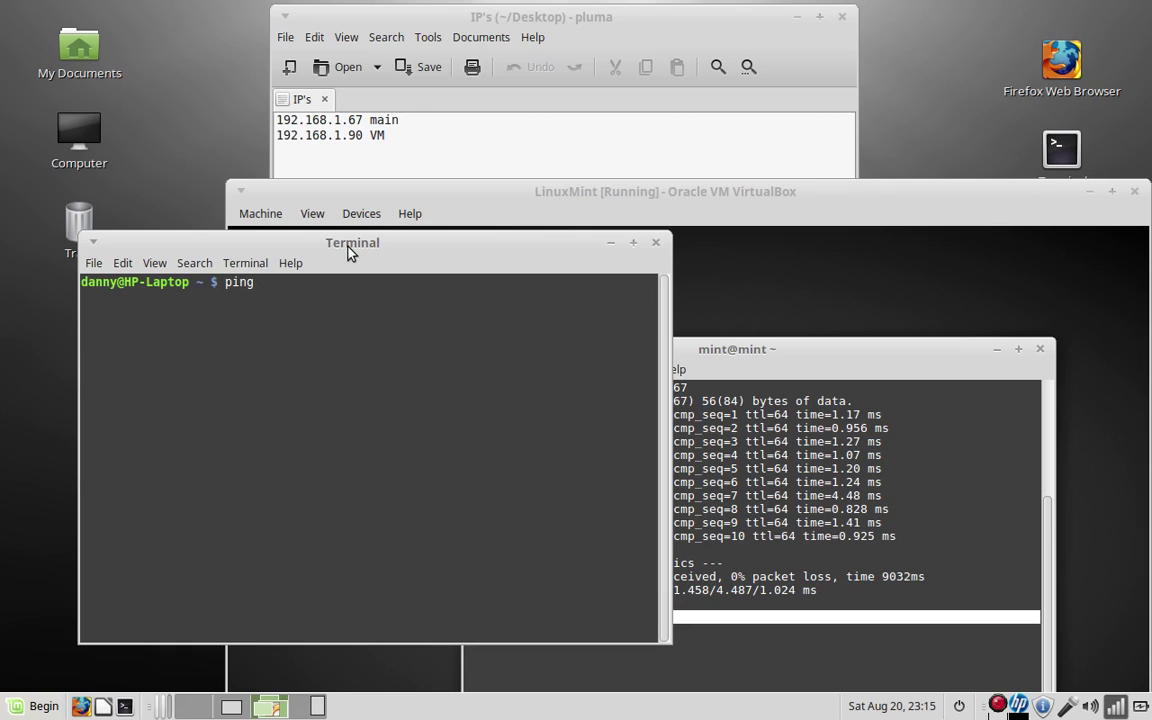
text(192.168.1.90)
key(Return)
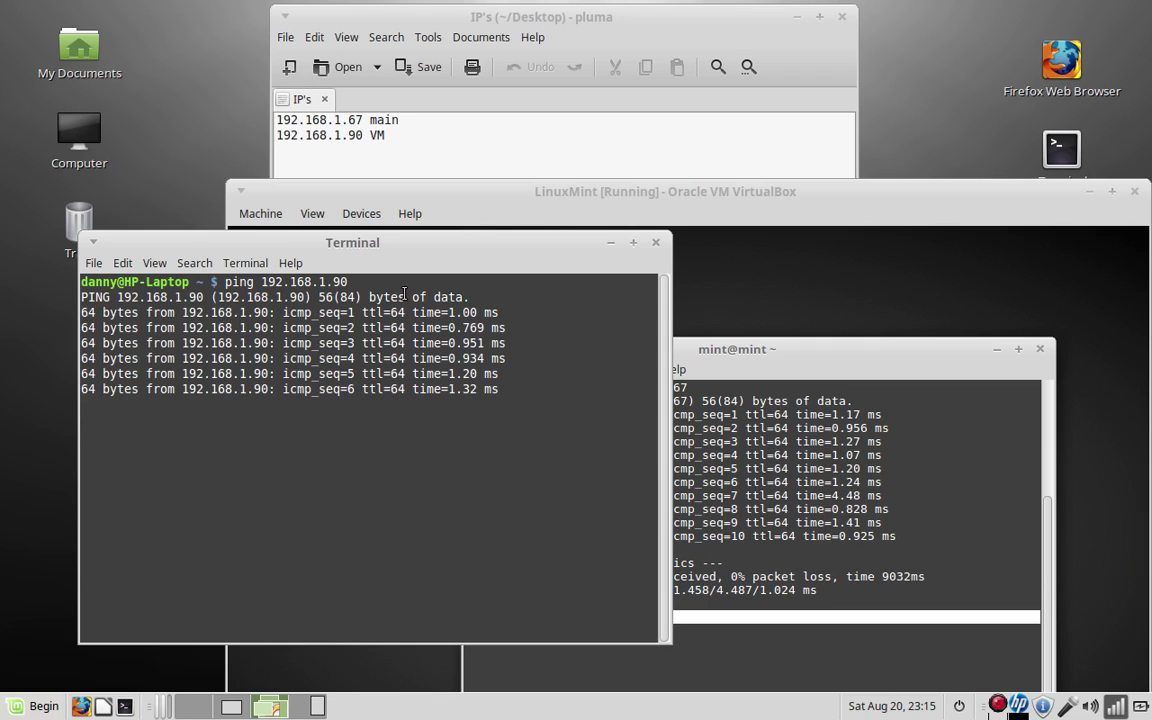
key(ctrl+c)
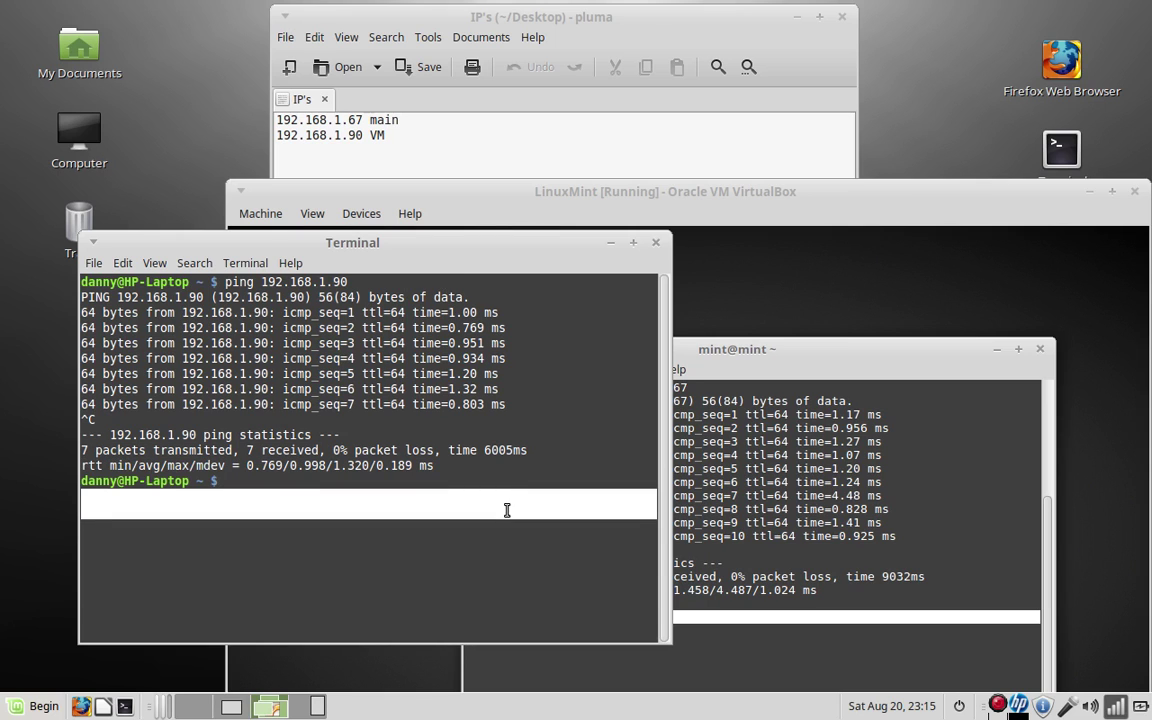
click(656, 242)
Run clear and then vinagre in the guest terminal to launch Remote Desktop Viewer
drag(727, 351, 707, 311)
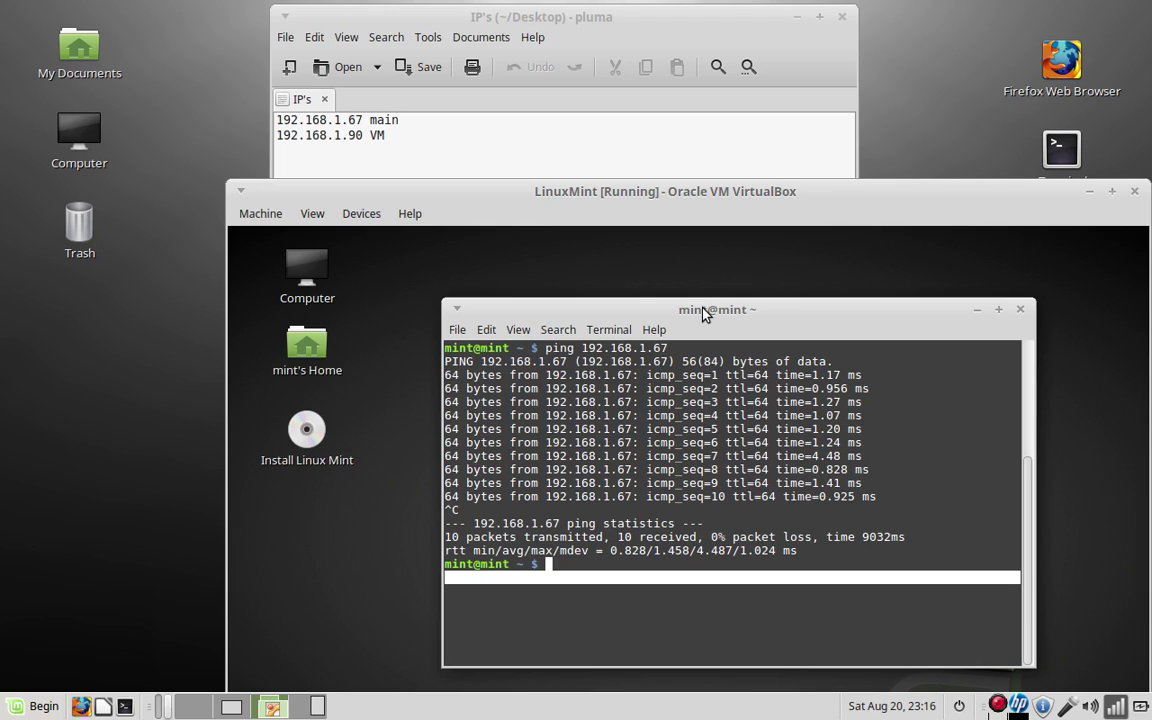
text(clear)
key(Return)
text(vina)
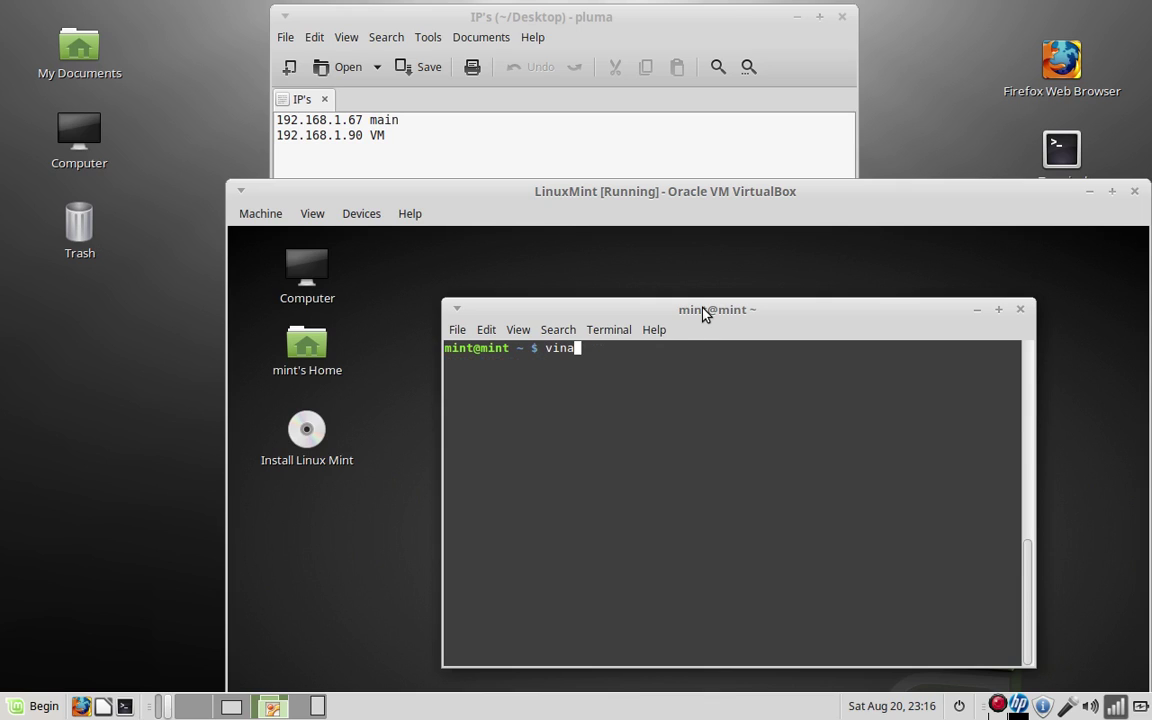
text(gre)
key(Return)
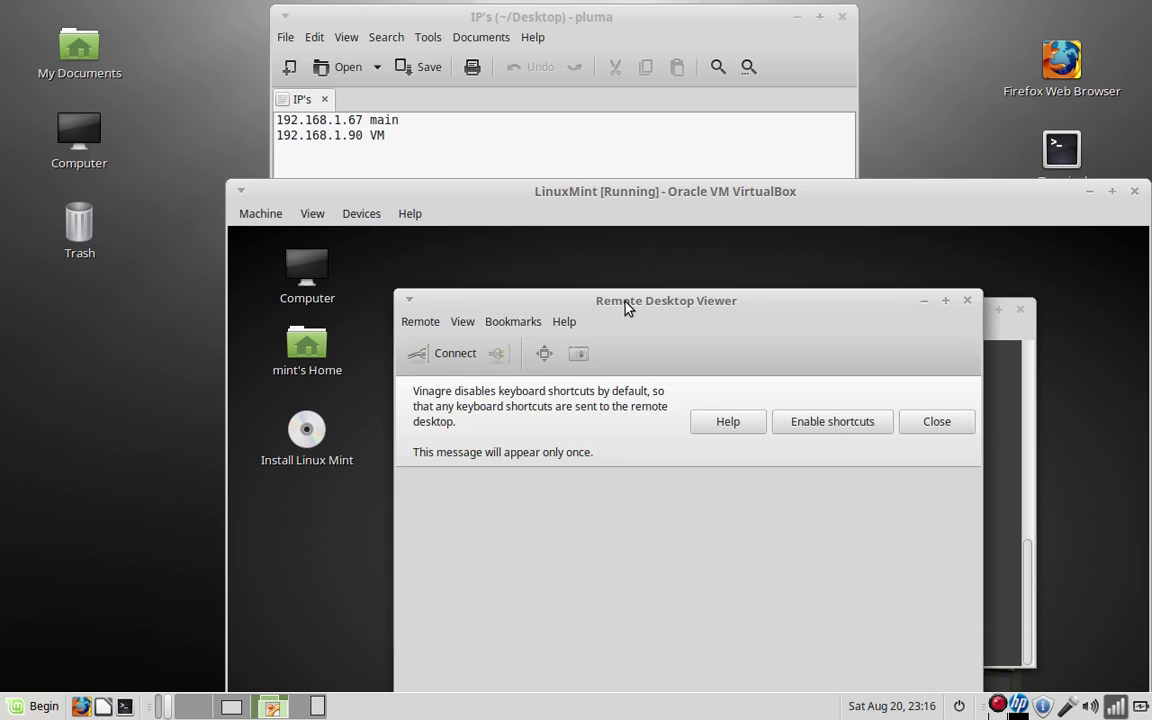
drag(622, 303, 610, 246)
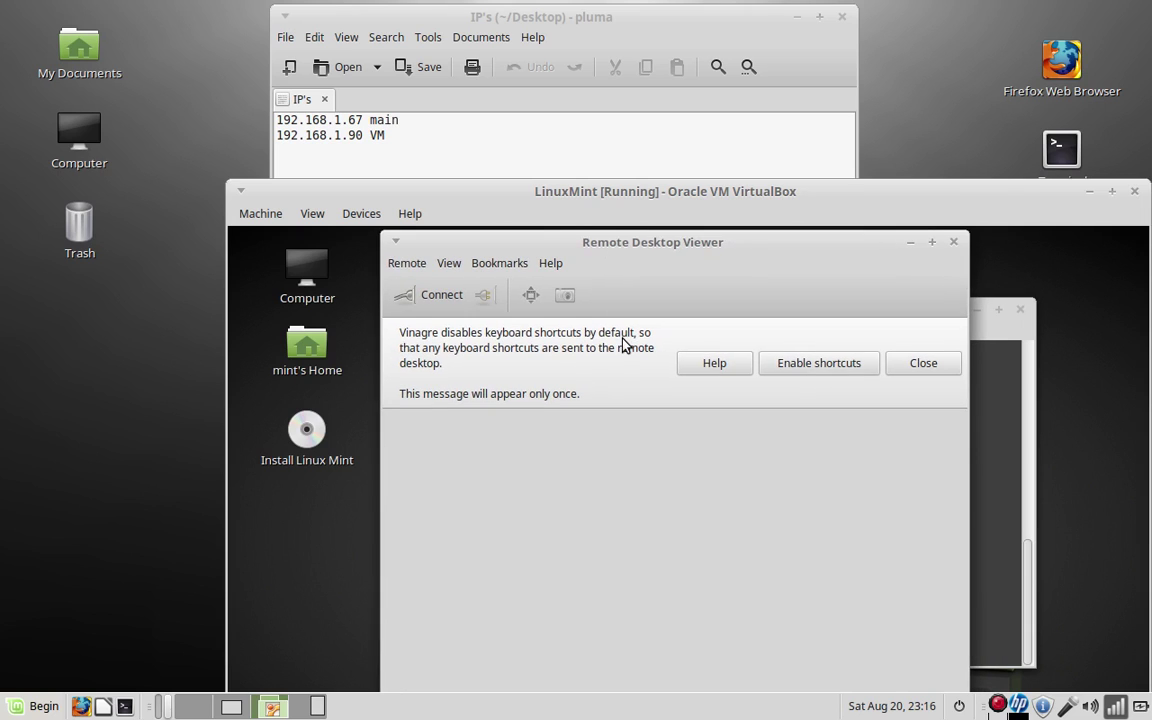
Set up a new connection using the VNC protocol and host 192.168.1.67
click(442, 295)
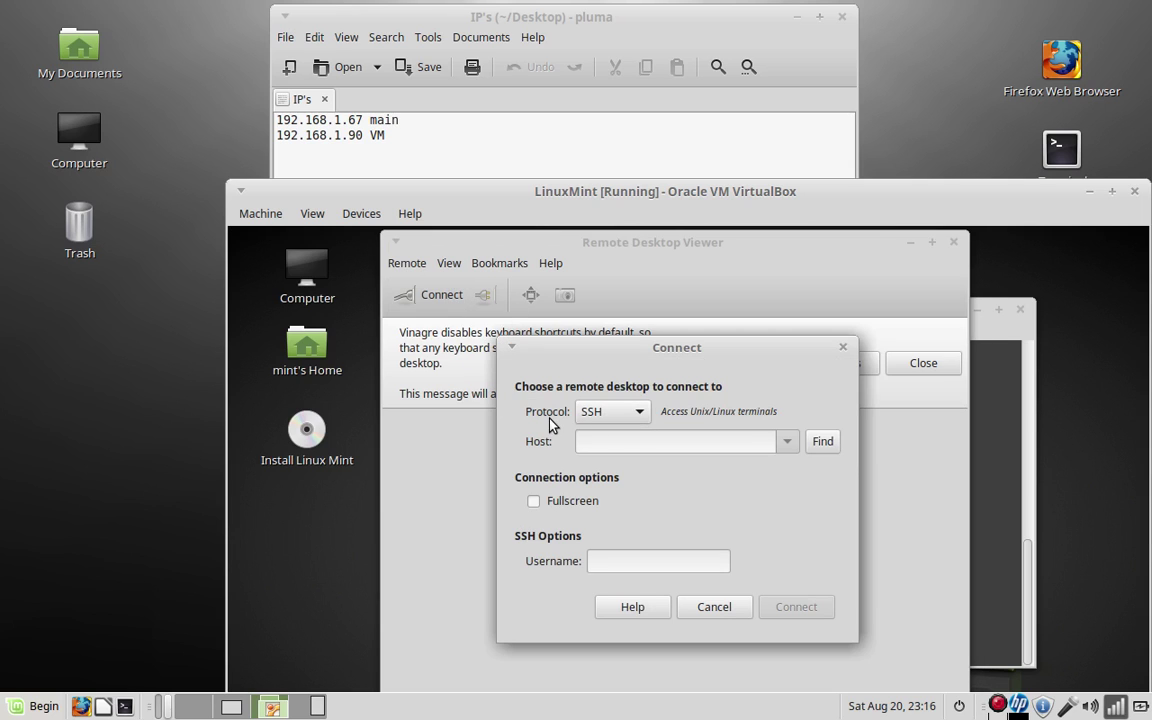
click(641, 414)
click(597, 467)
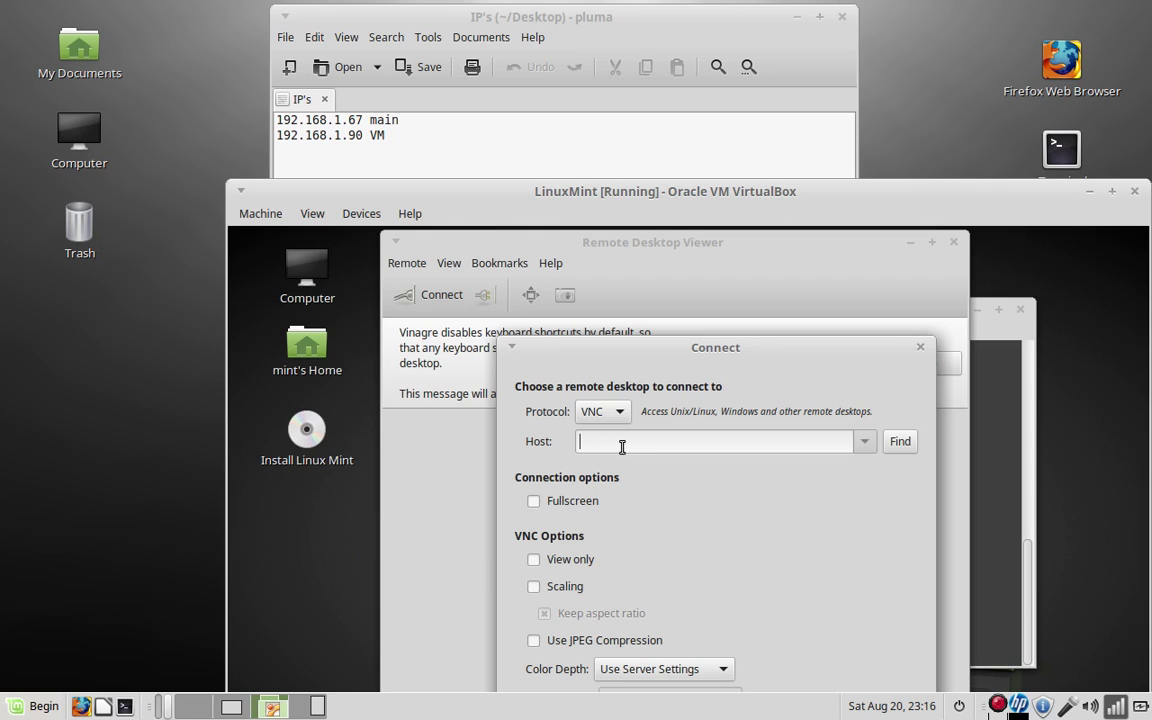
text(192.168.1.67)
drag(666, 351, 666, 305)
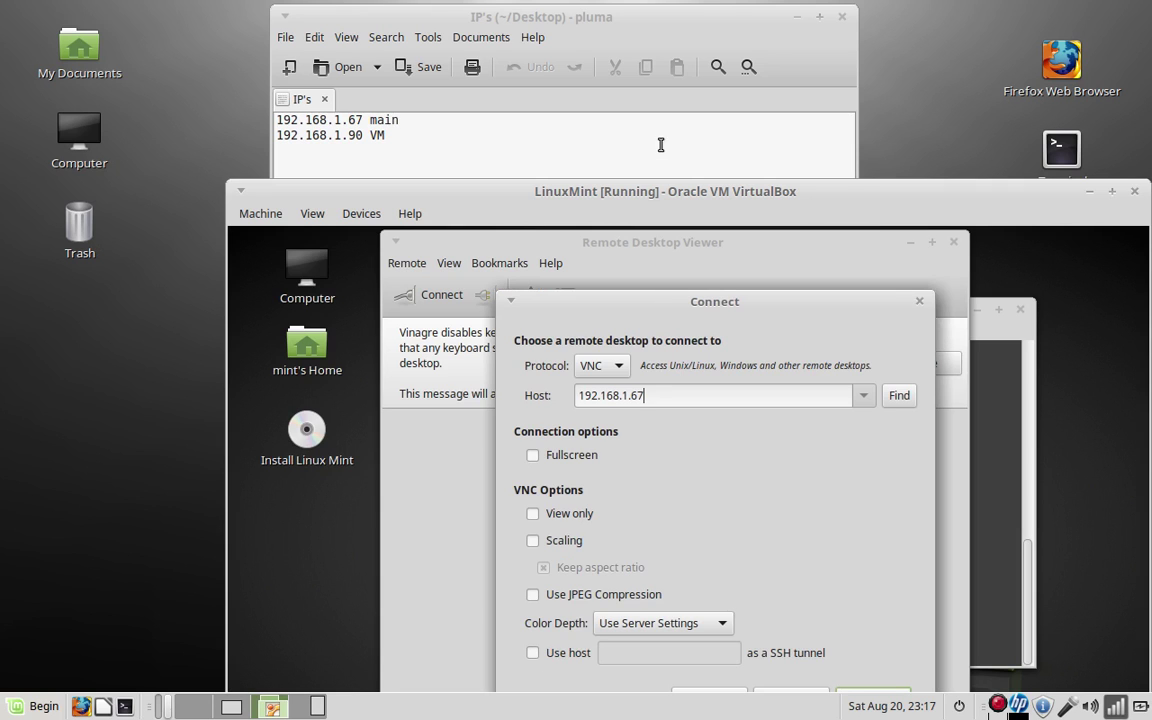
drag(647, 192, 636, 80)
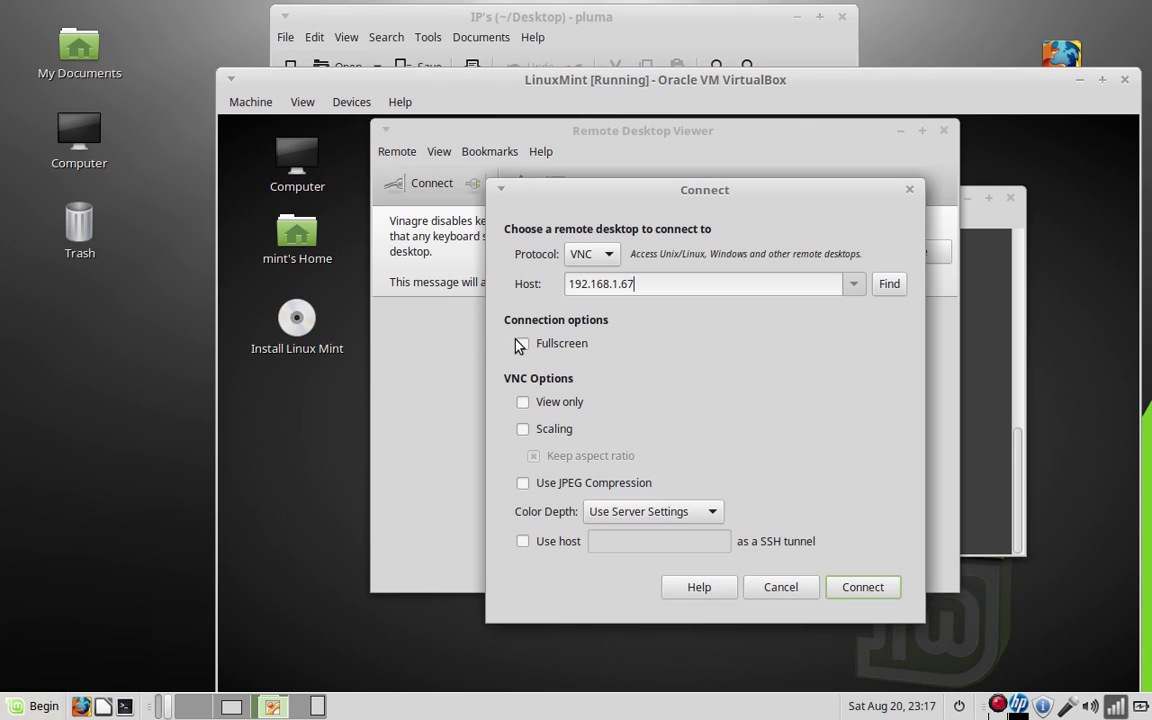
Connect in full-screen mode to the host at 192.168.1.67 and enter the VNC password
click(523, 344)
click(863, 587)
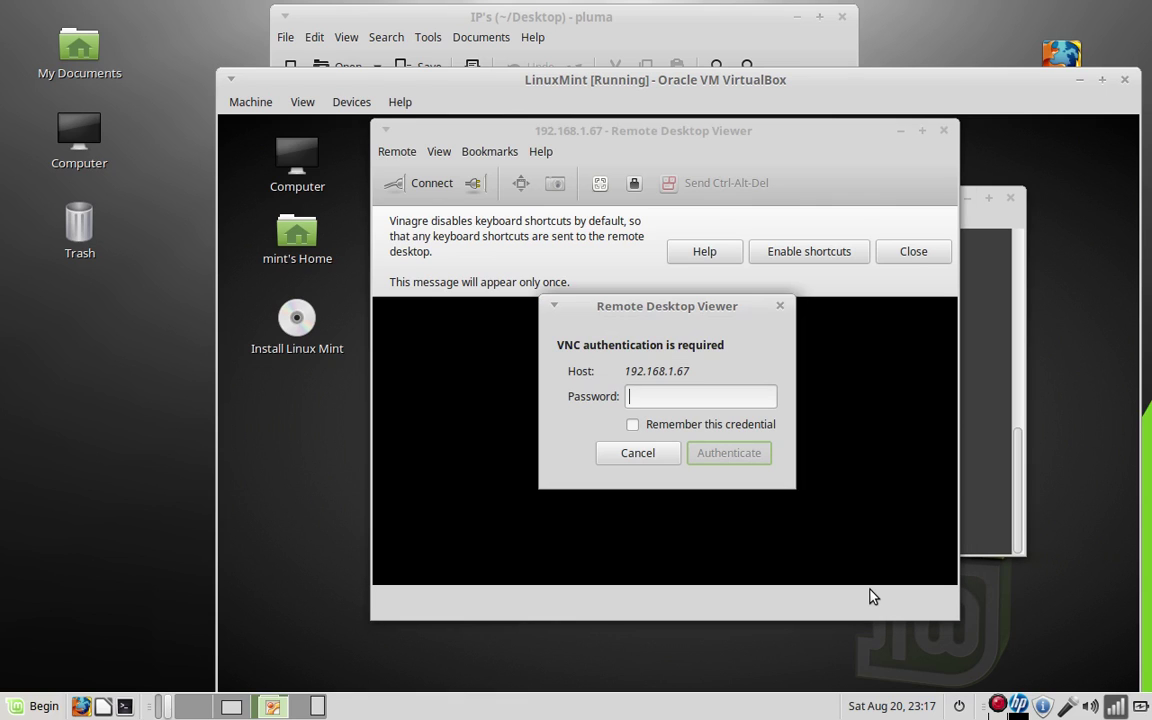
text(*******)
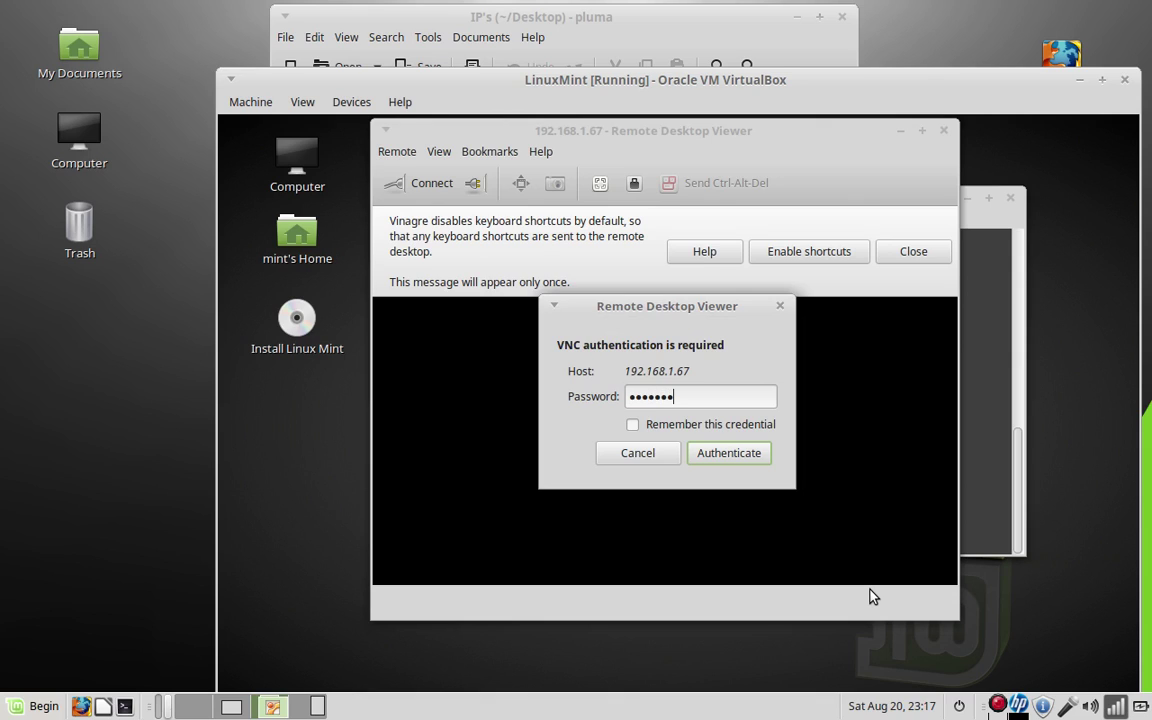
key(Return)
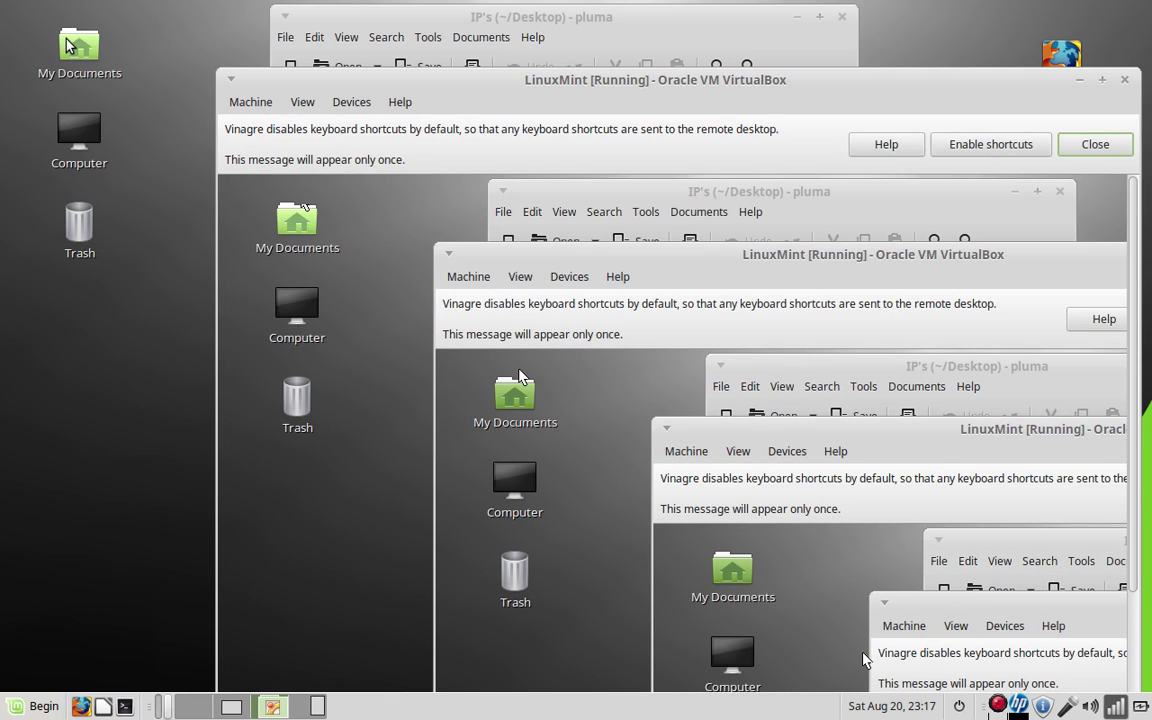
drag(398, 85, 333, 517)
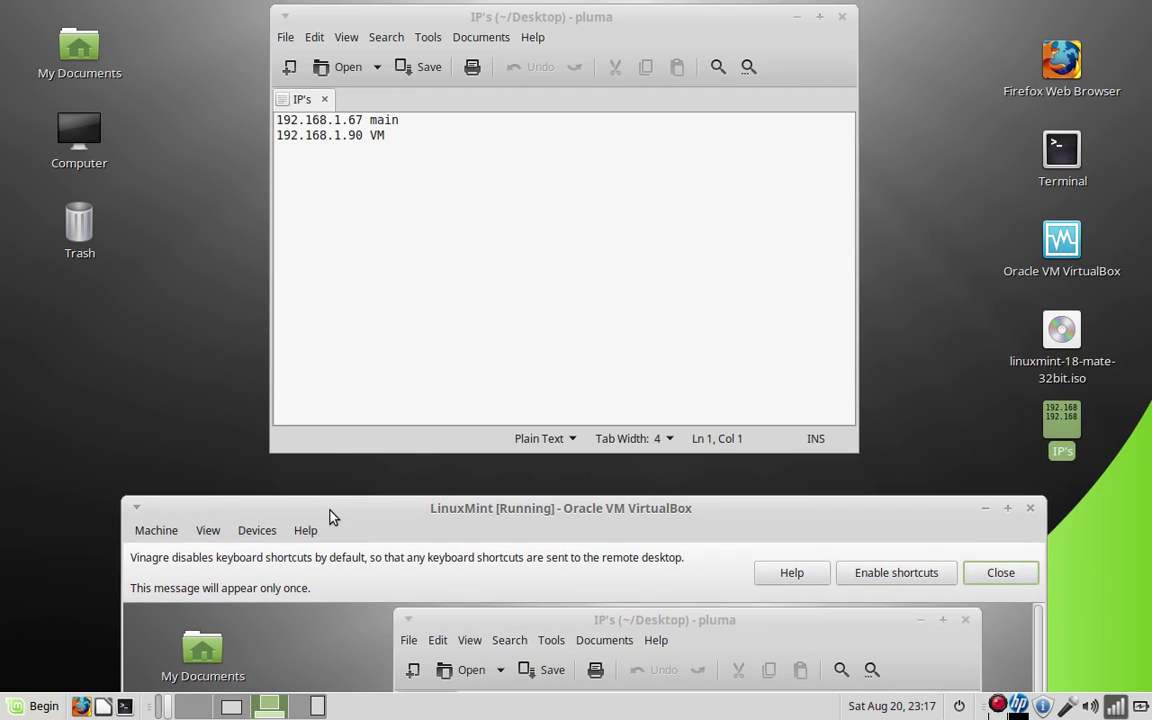
click(840, 20)
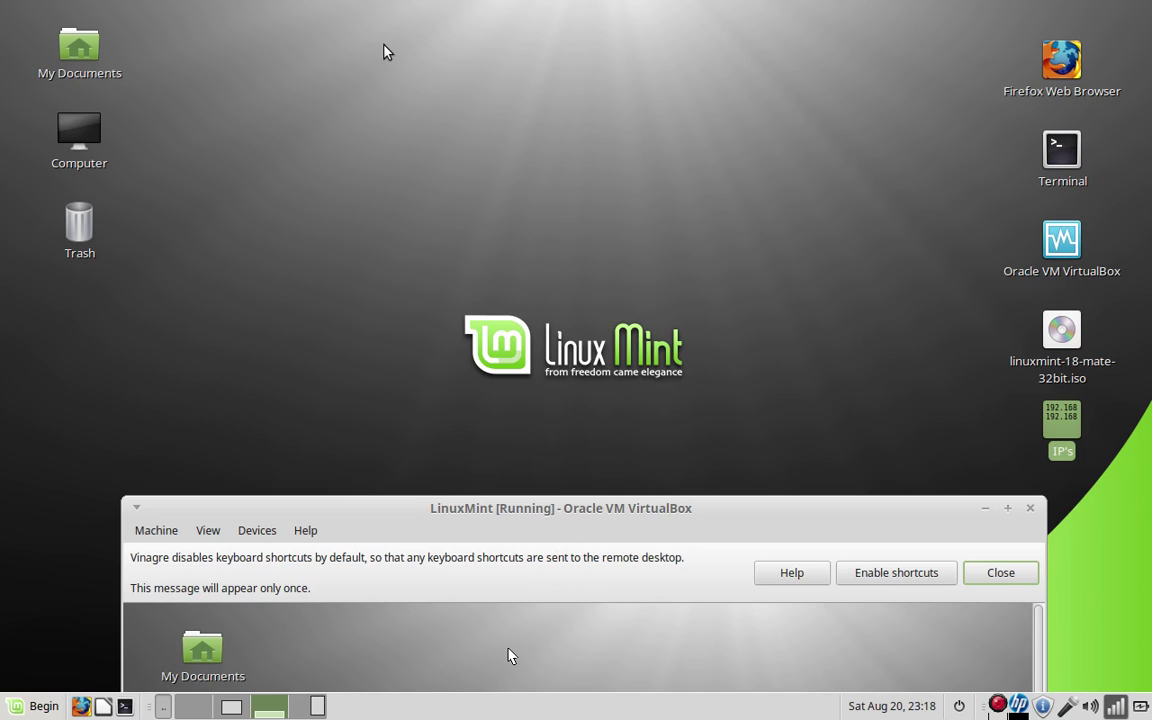
click(305, 85)
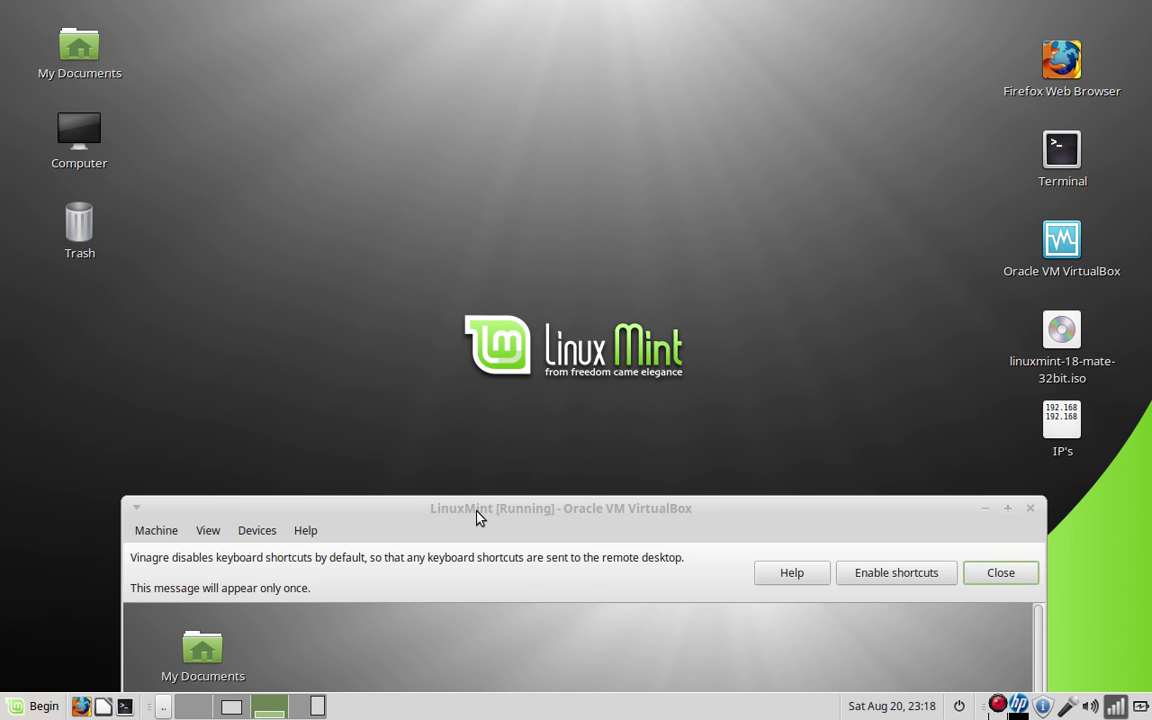
drag(477, 517, 407, 22)
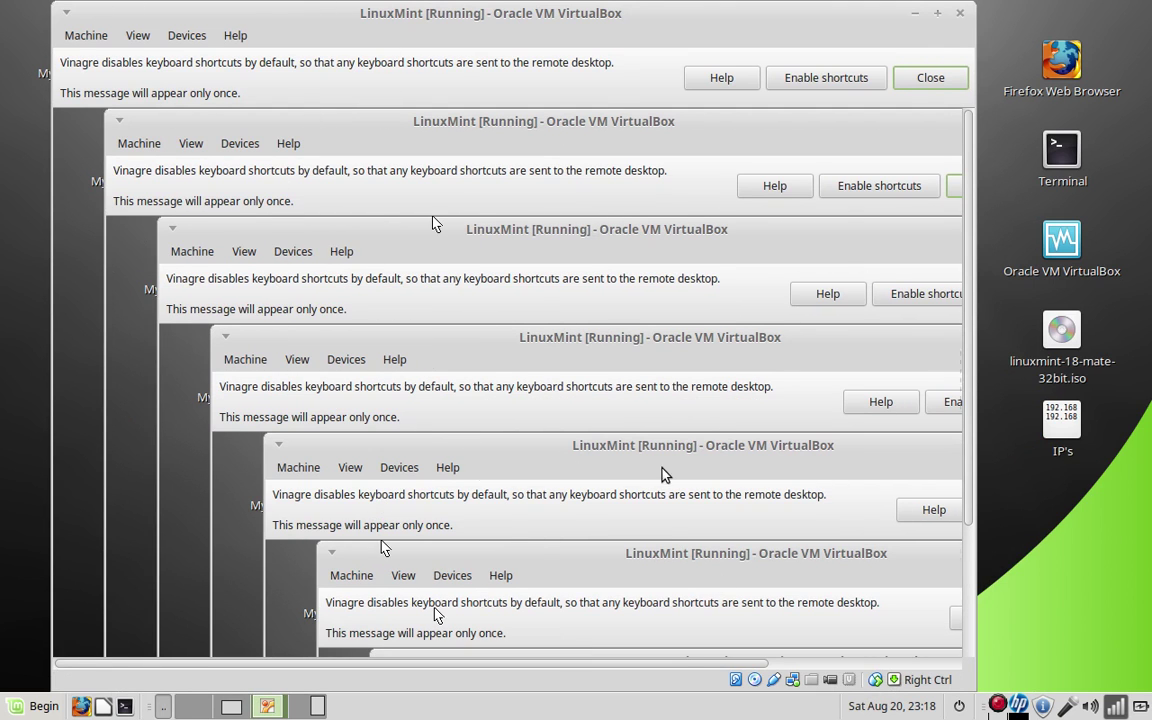
drag(388, 15, 514, 488)
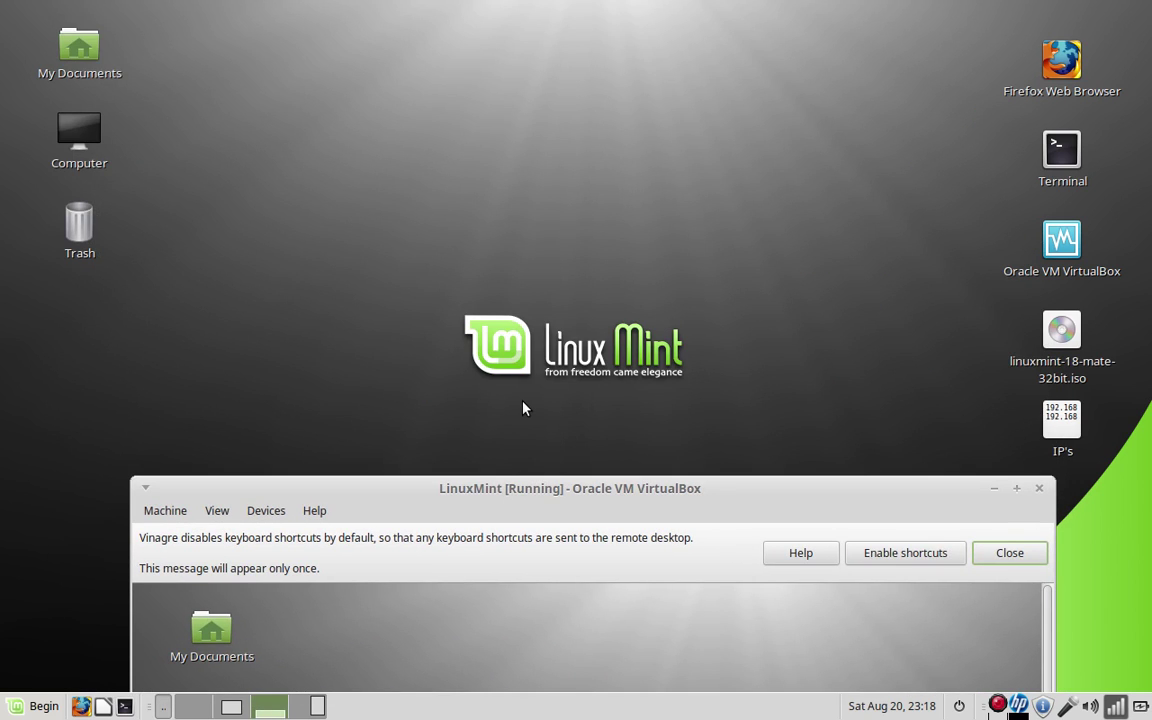
Move the LinuxMint VM window higher on the desktop so My Documents and Computer icons show
drag(546, 500, 525, 373)
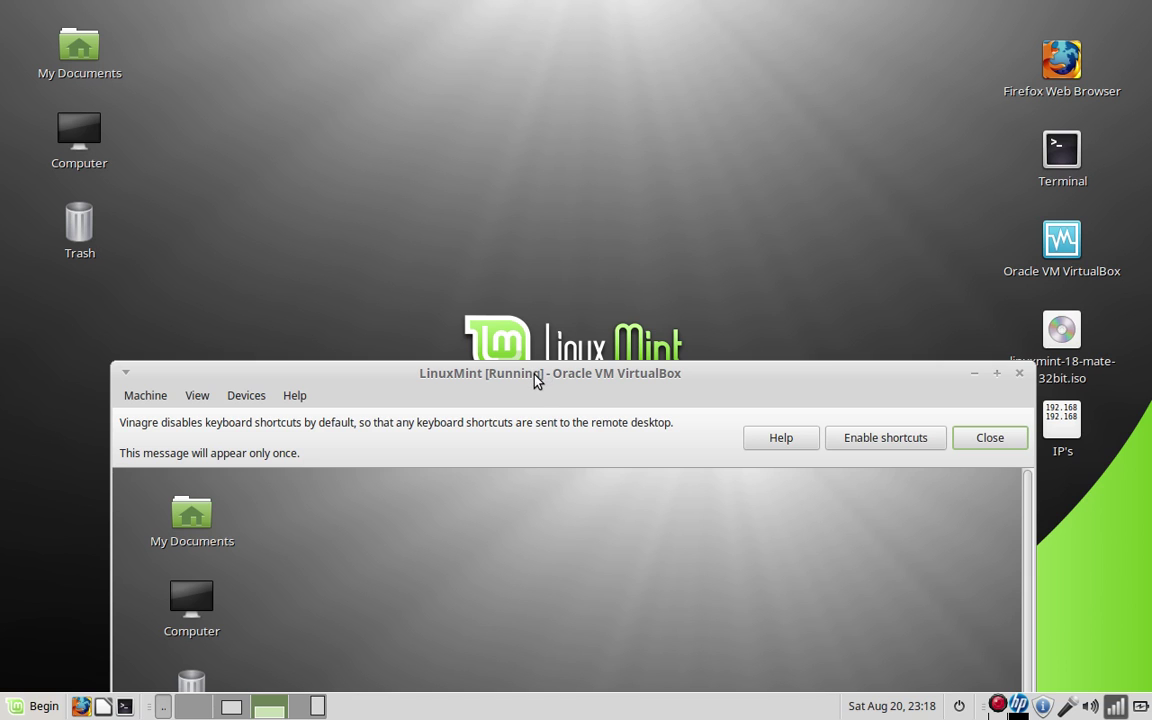
drag(537, 380, 541, 349)
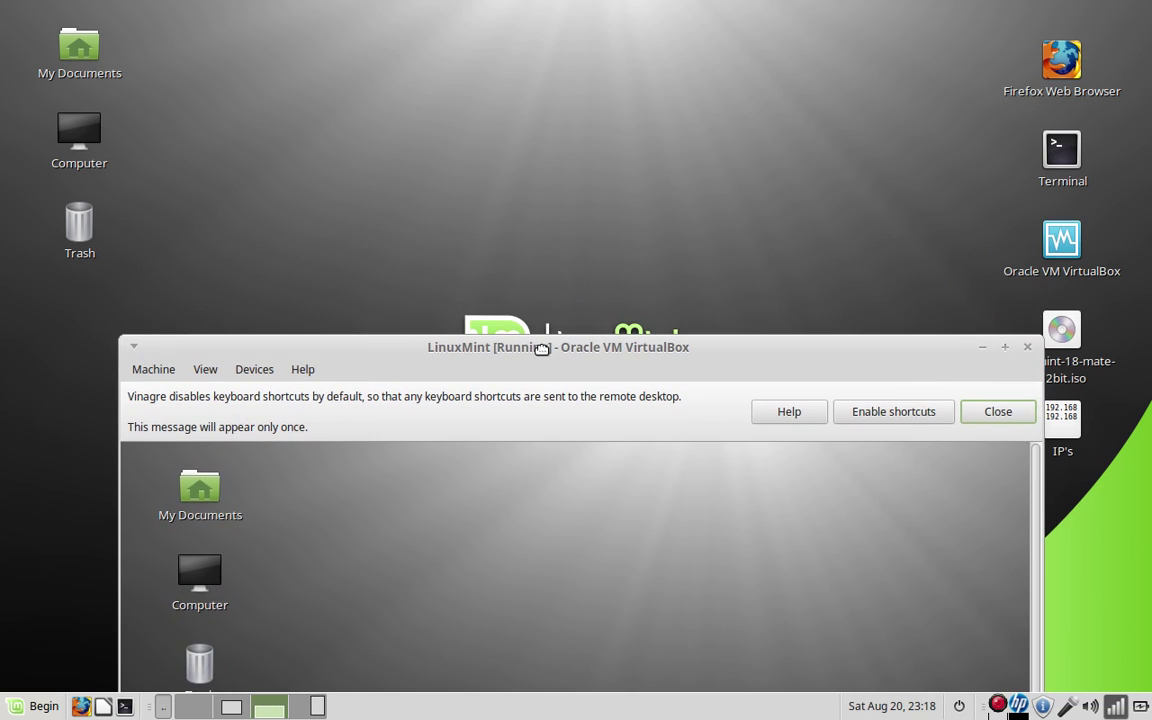
drag(541, 349, 545, 375)
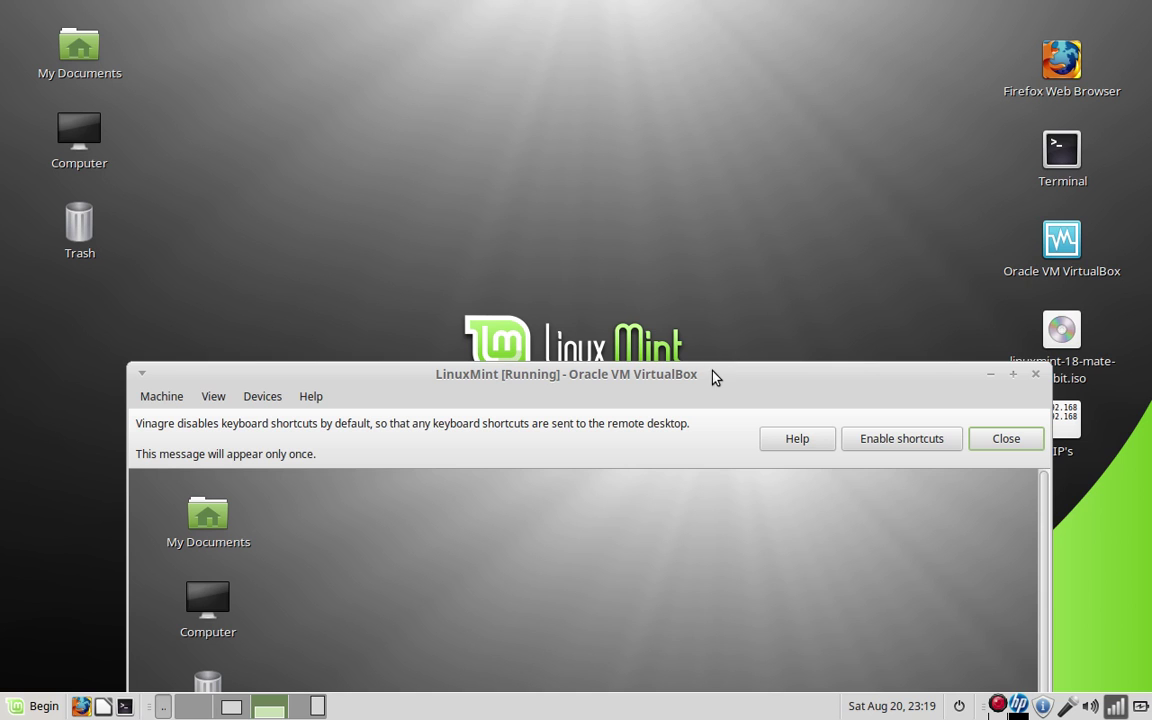
mouse_move(715, 377)
mouse_down()
mouse_move(686, 190)
mouse_move(715, 380)
mouse_up()
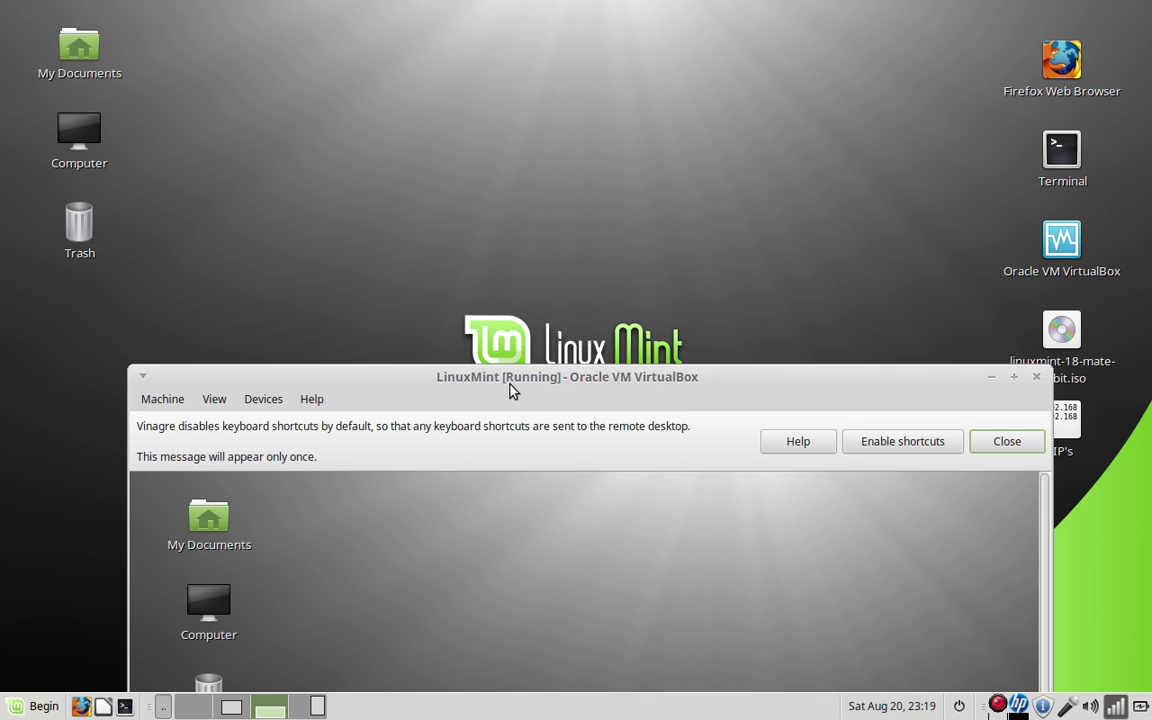
Create an empty document named 'new file' on the desktop and open it in Pluma
drag(509, 388, 572, 331)
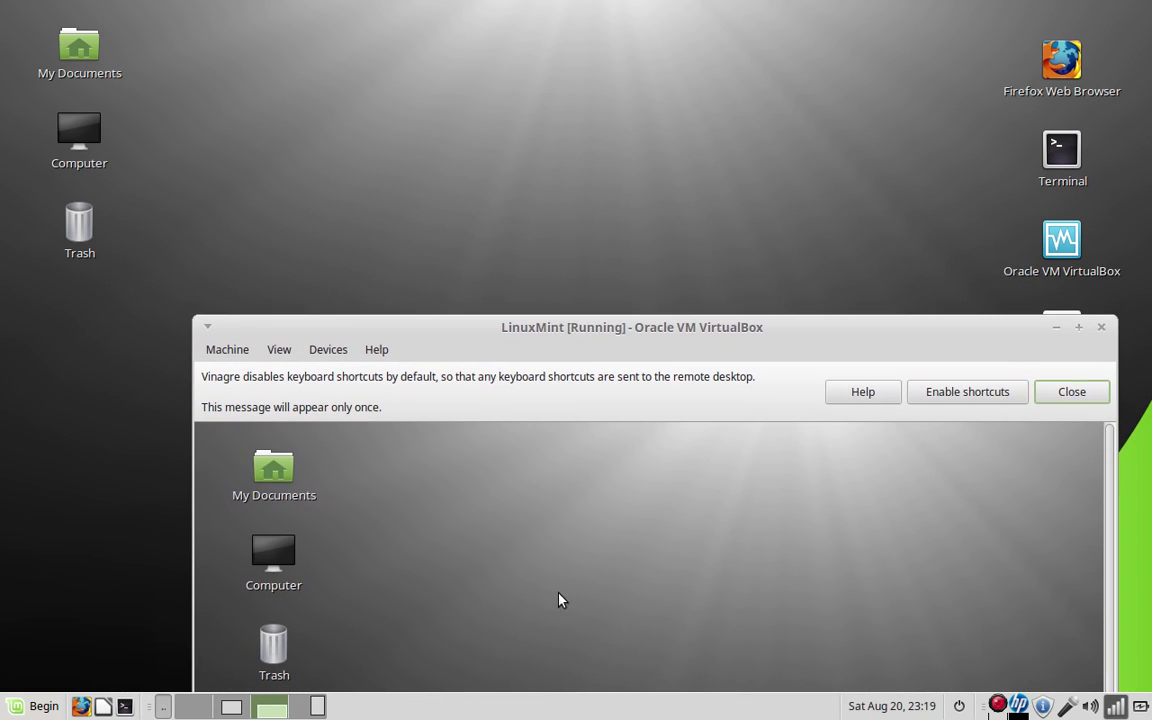
right_click(413, 175)
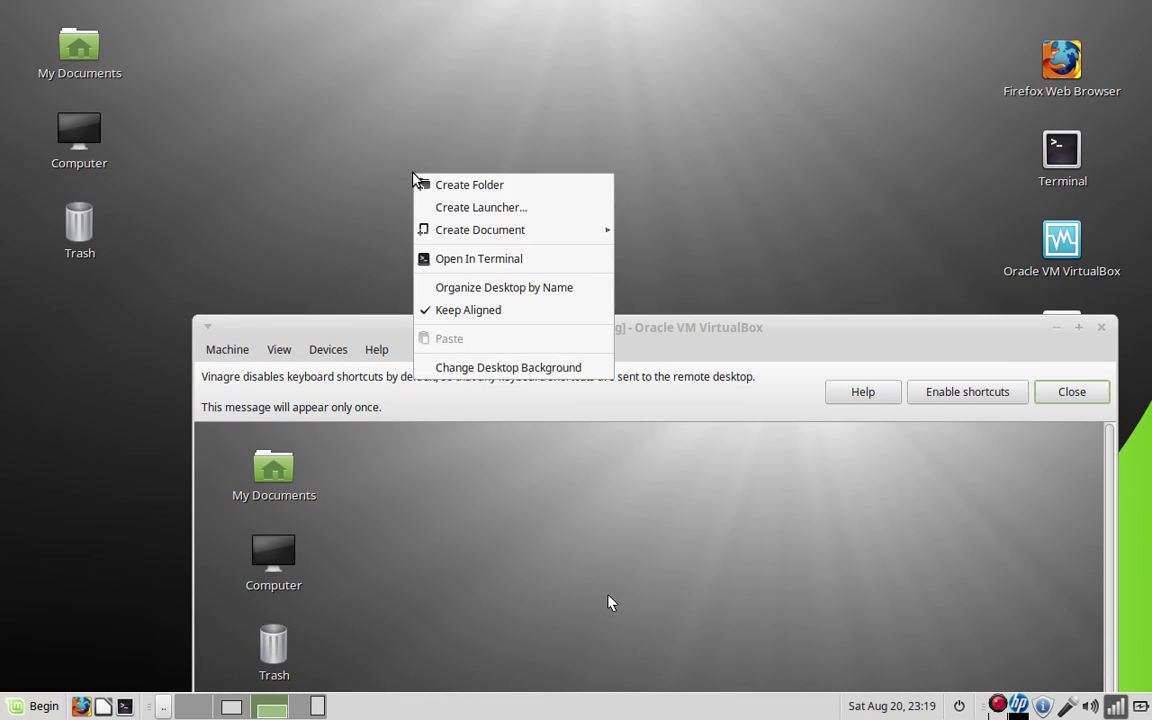
mouse_move(488, 232)
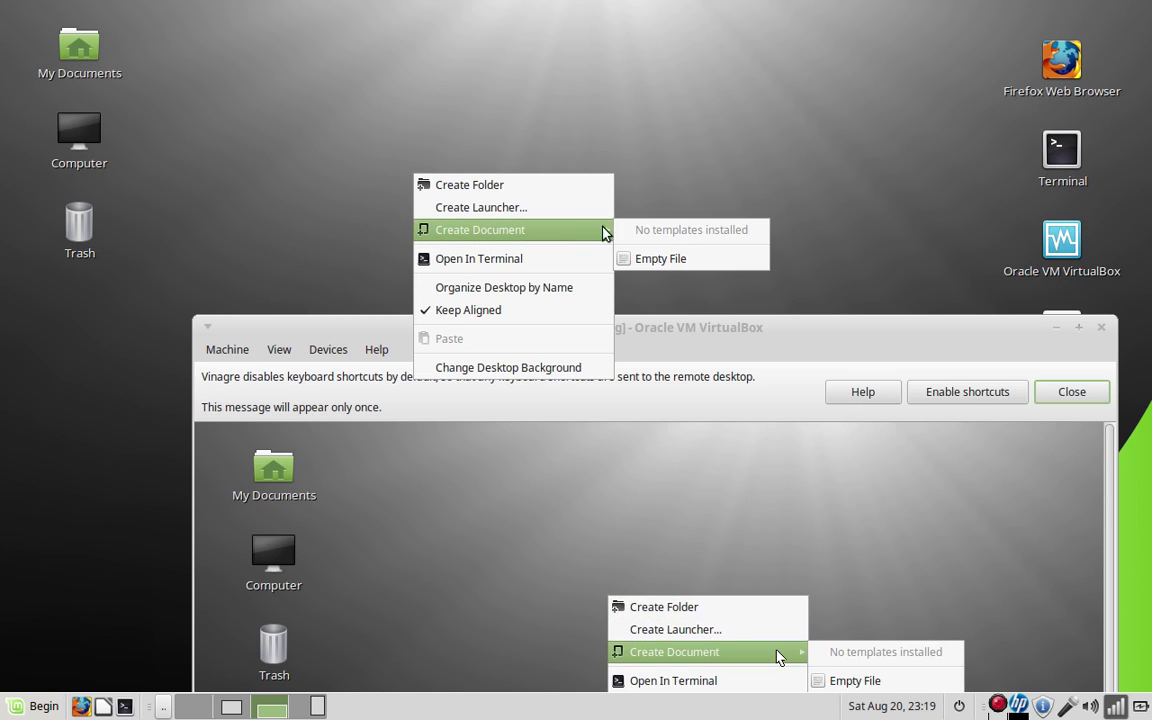
click(655, 259)
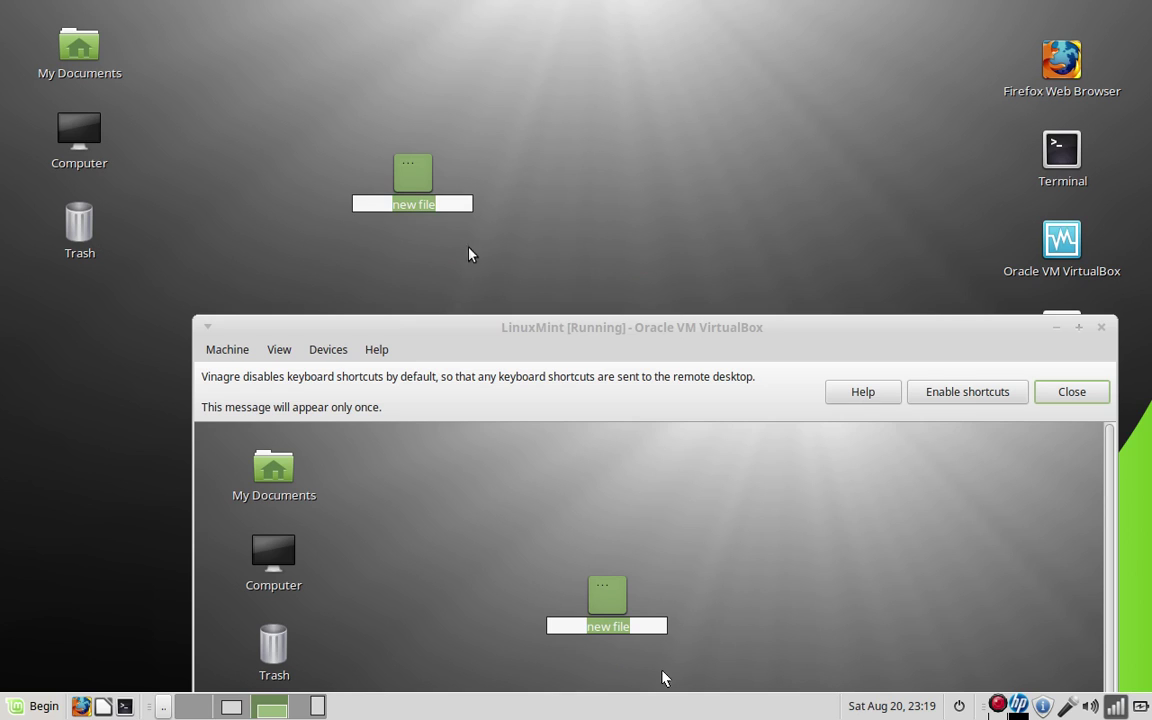
click(524, 134)
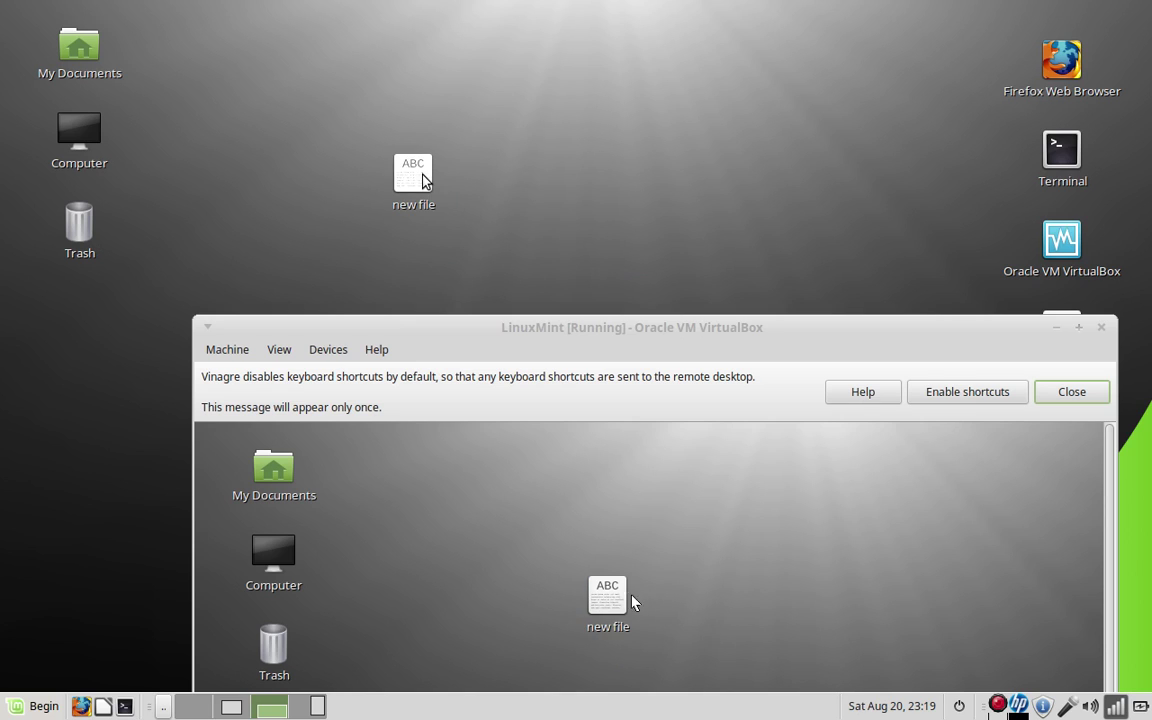
double_click(422, 174)
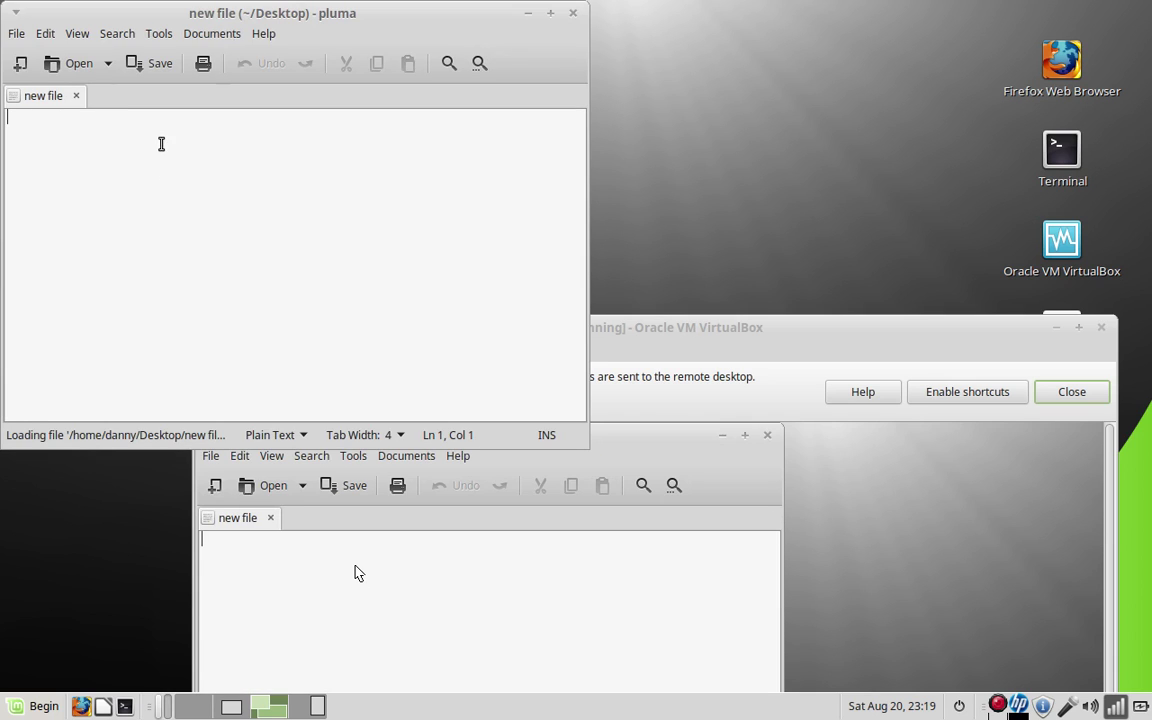
Write a one-line note greeting the recipient and announcing maintenance work on their system today
text(hi b)
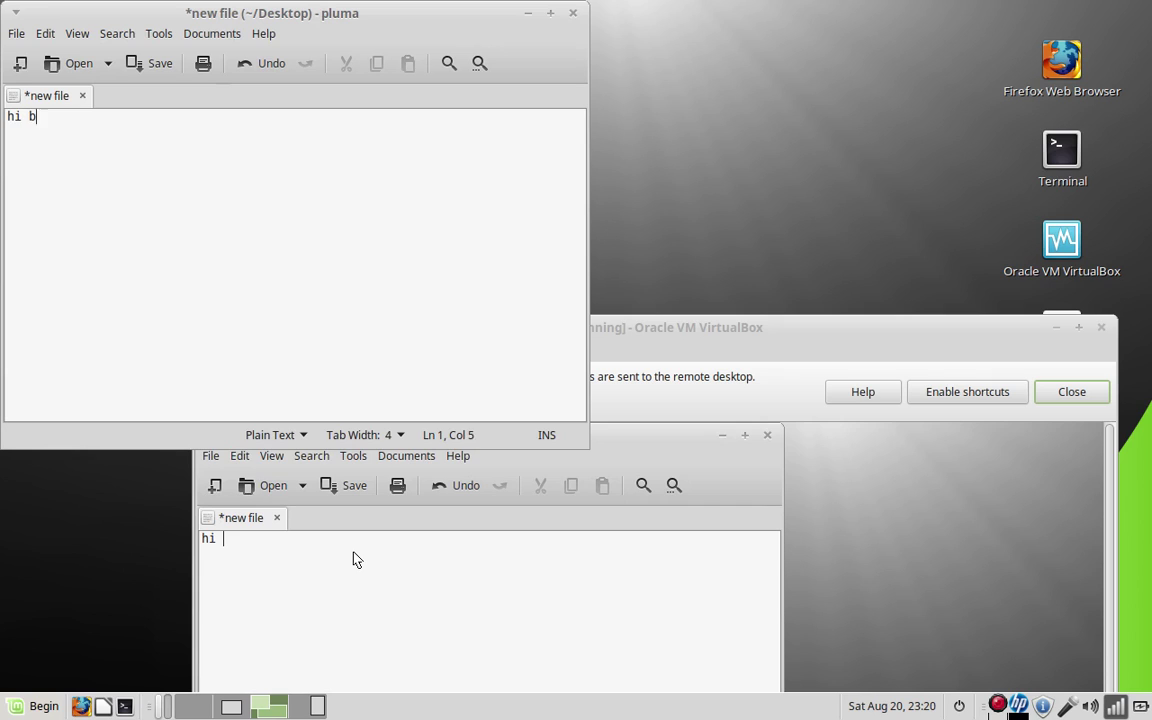
text(ob I am go)
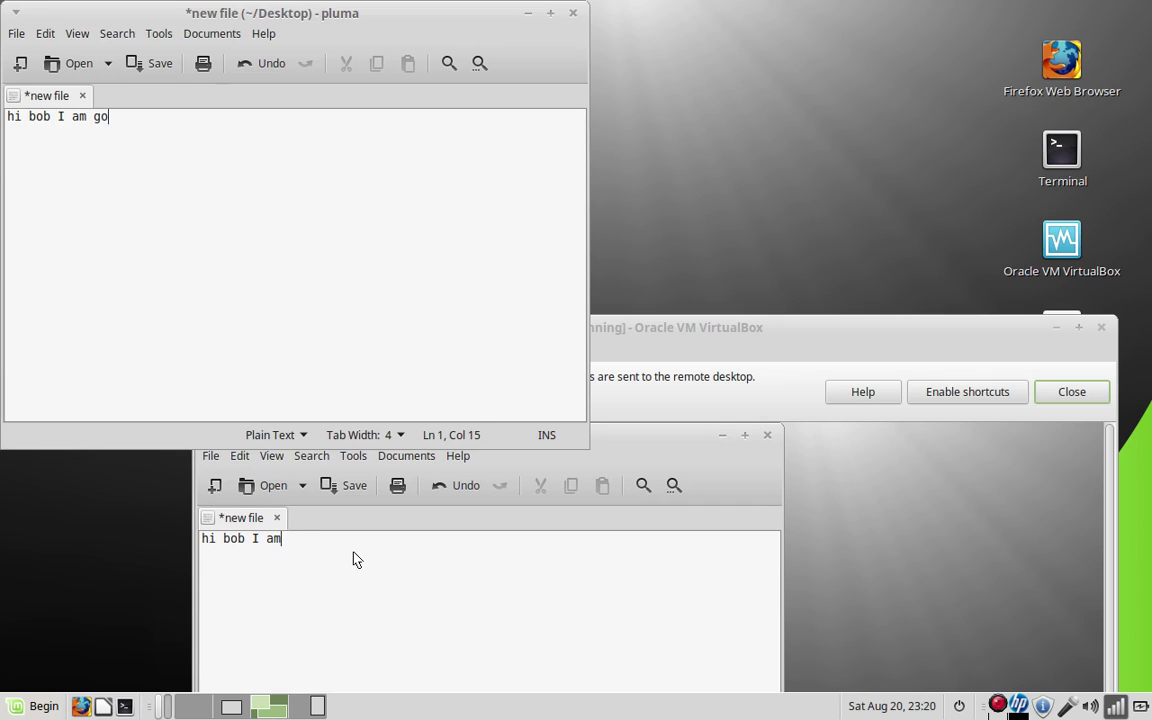
text(ing to be )
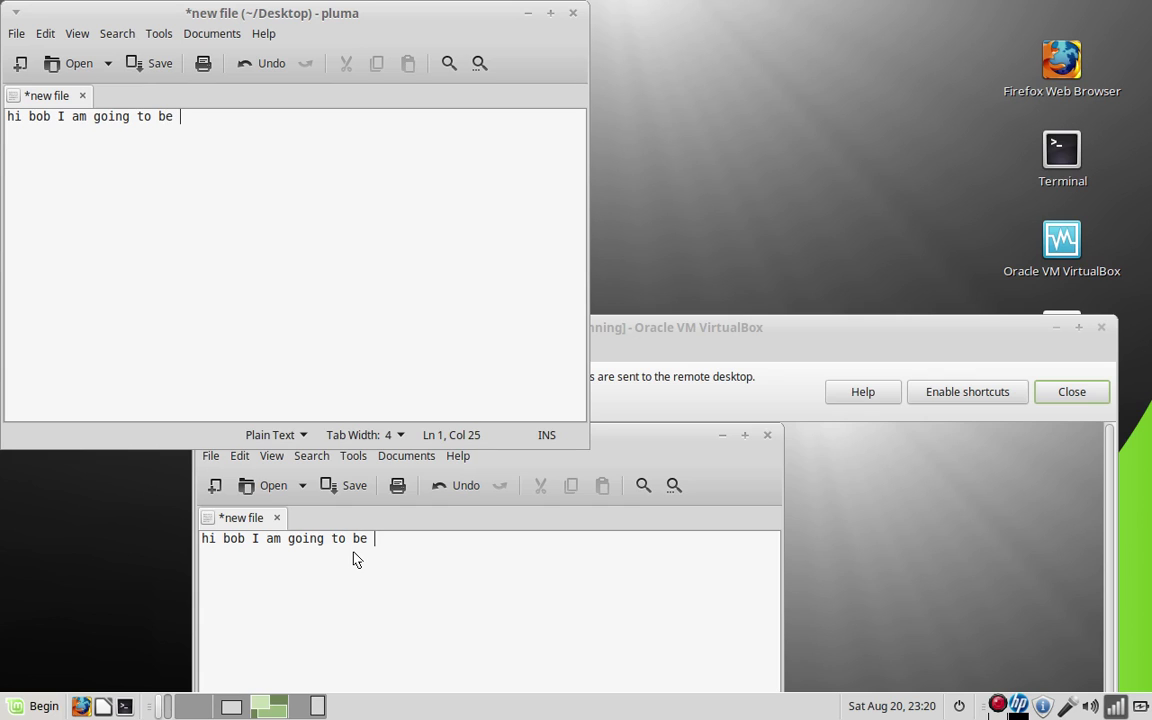
text(doing maintence w)
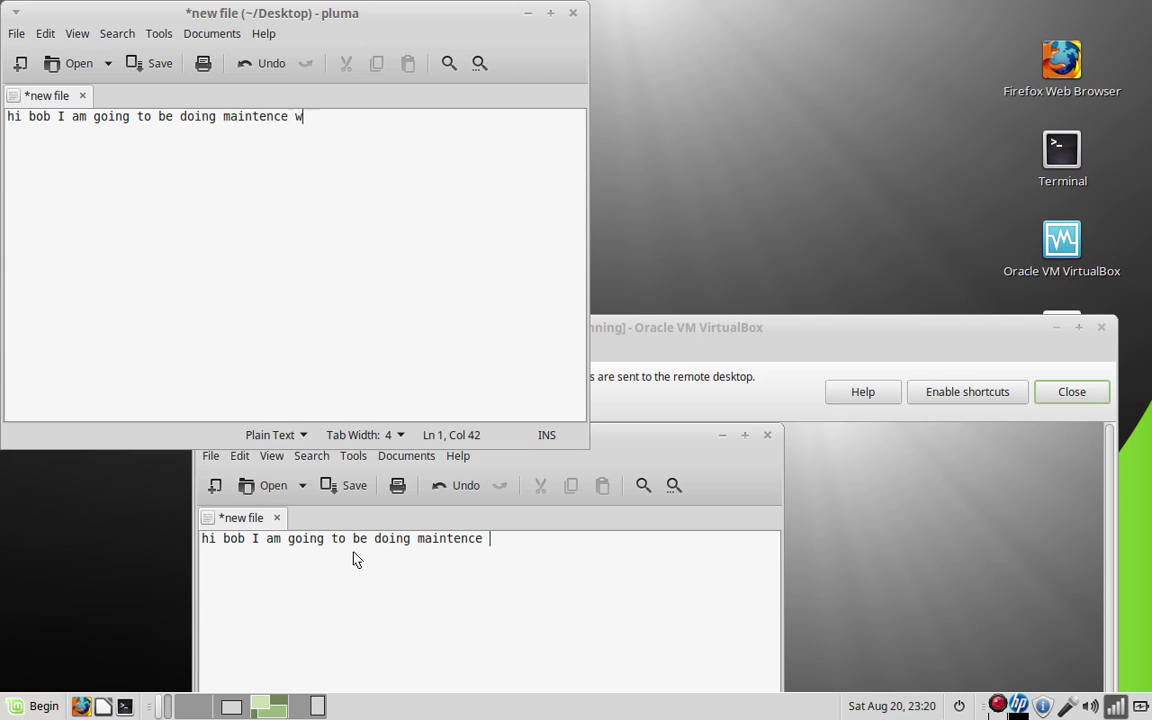
text(ork on your systems to)
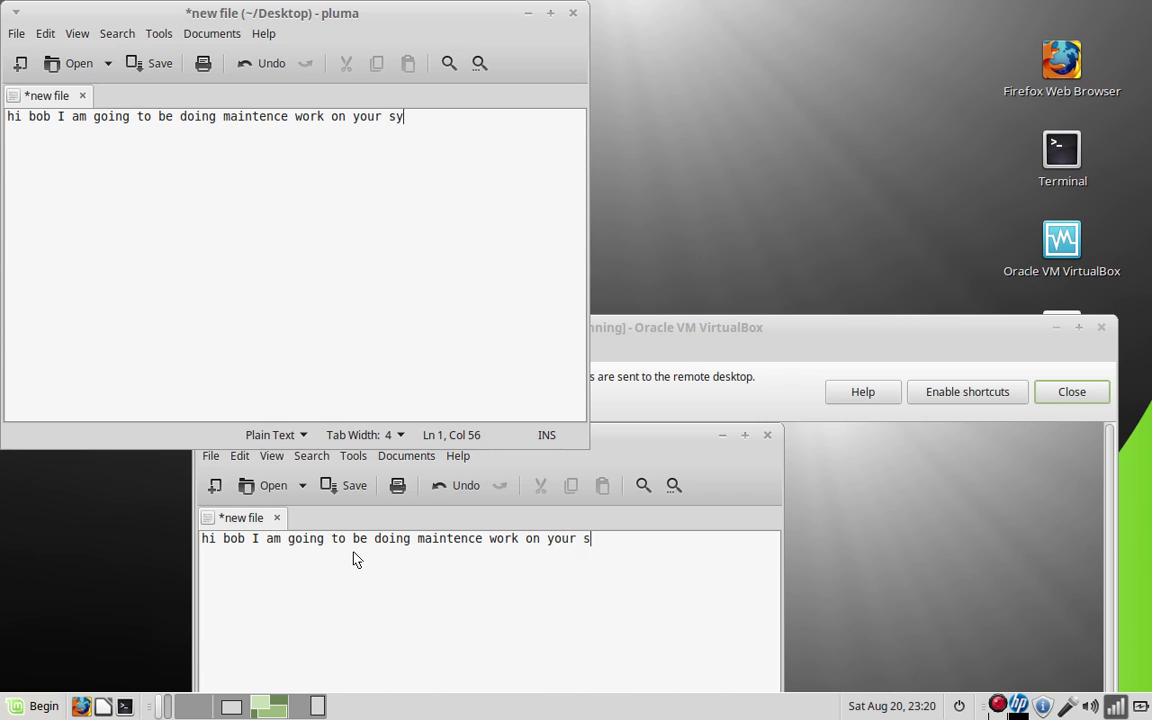
text(da)
key(BackSpace)
key(BackSpace)
key(BackSpace)
key(BackSpace)
key(BackSpace)
key(BackSpace)
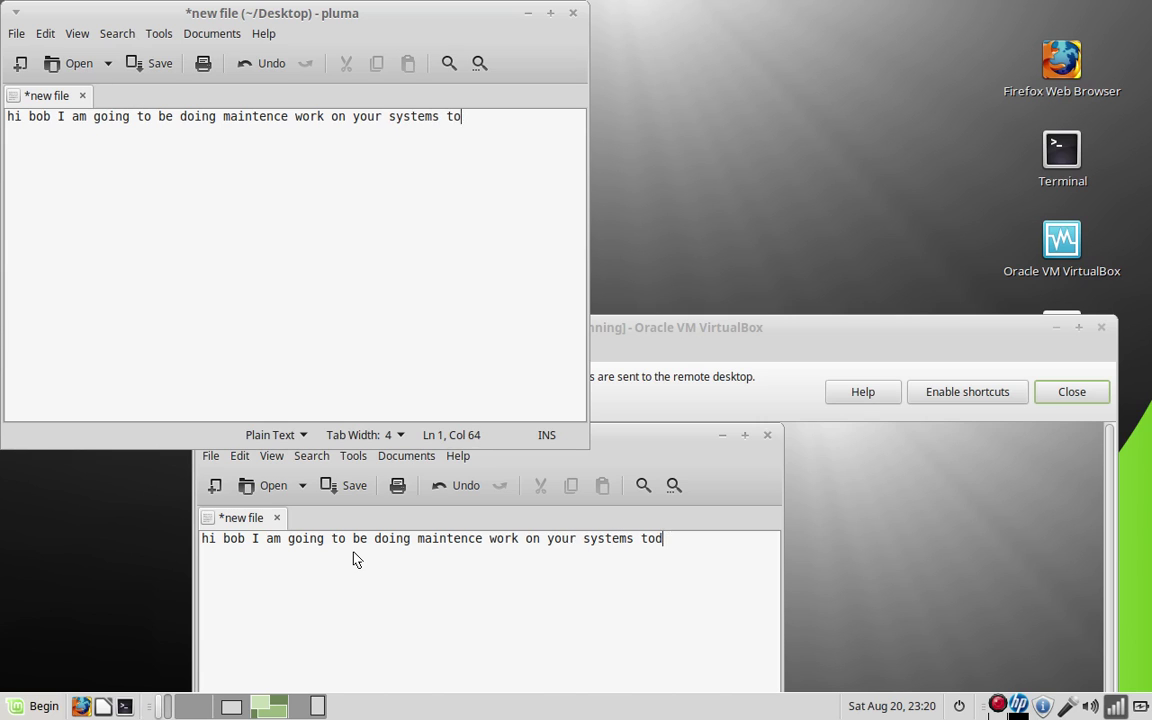
text(today)
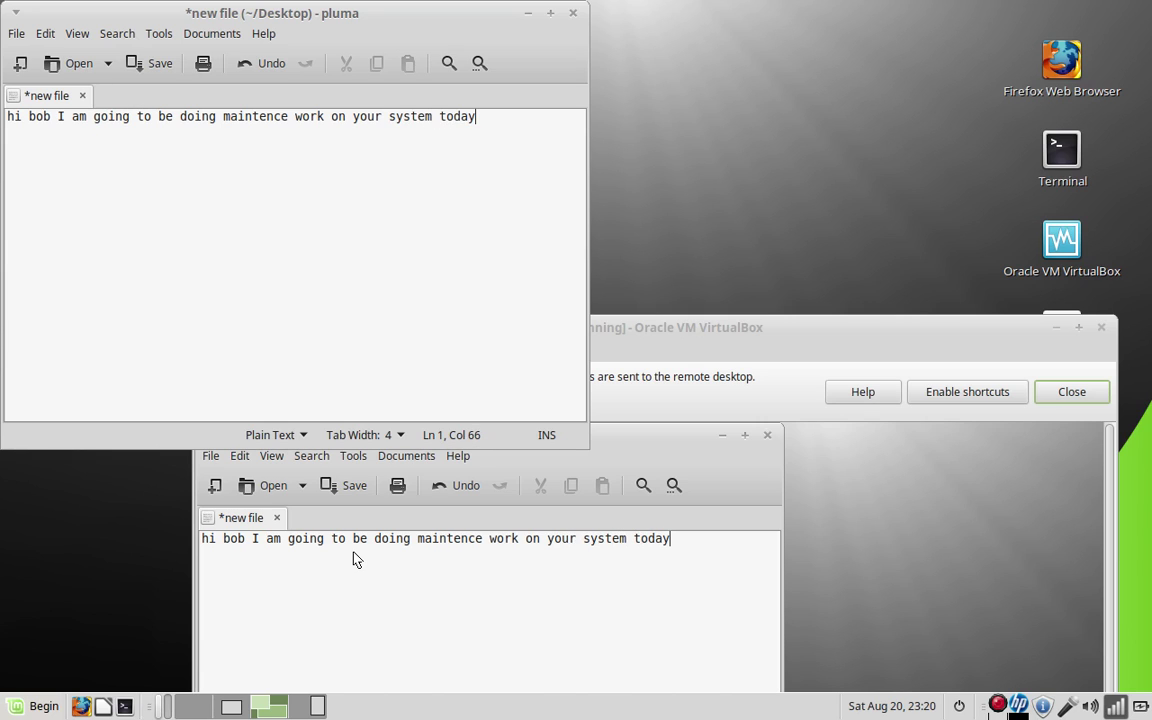
text(.)
mouse_move(538, 120)
mouse_down()
mouse_move(2, 118)
mouse_move(532, 126)
mouse_up()
click(573, 12)
Close the note without saving, then power off the LinuxMint virtual machine
click(768, 435)
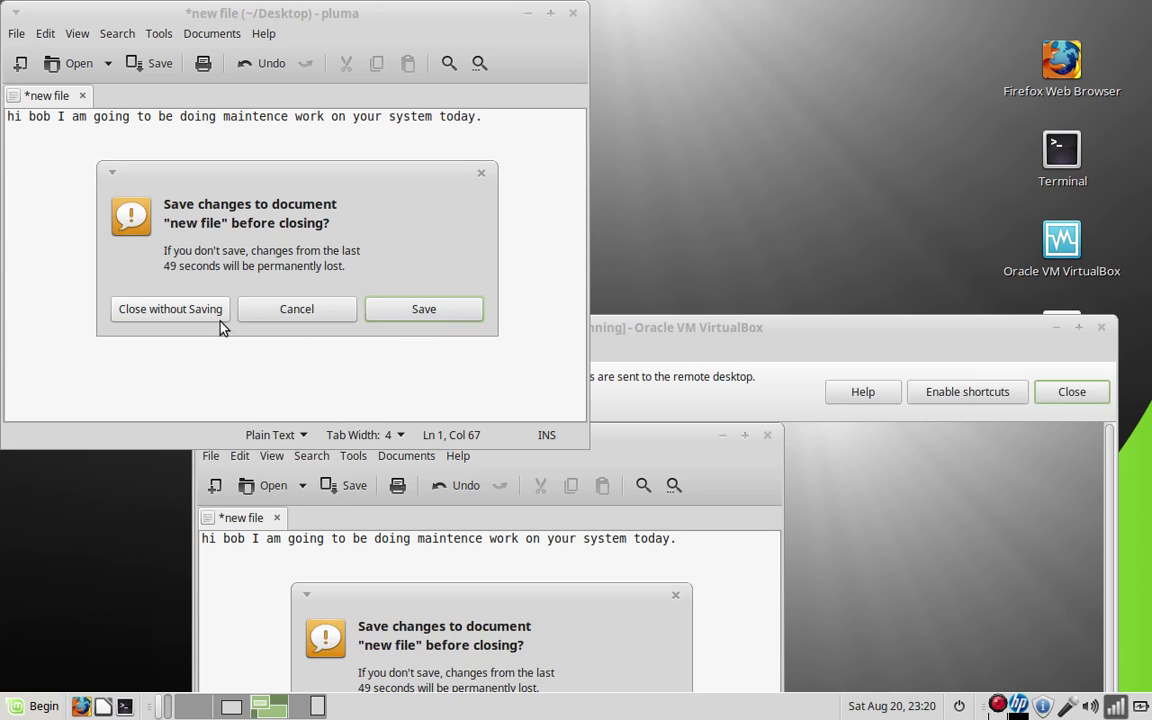
click(172, 310)
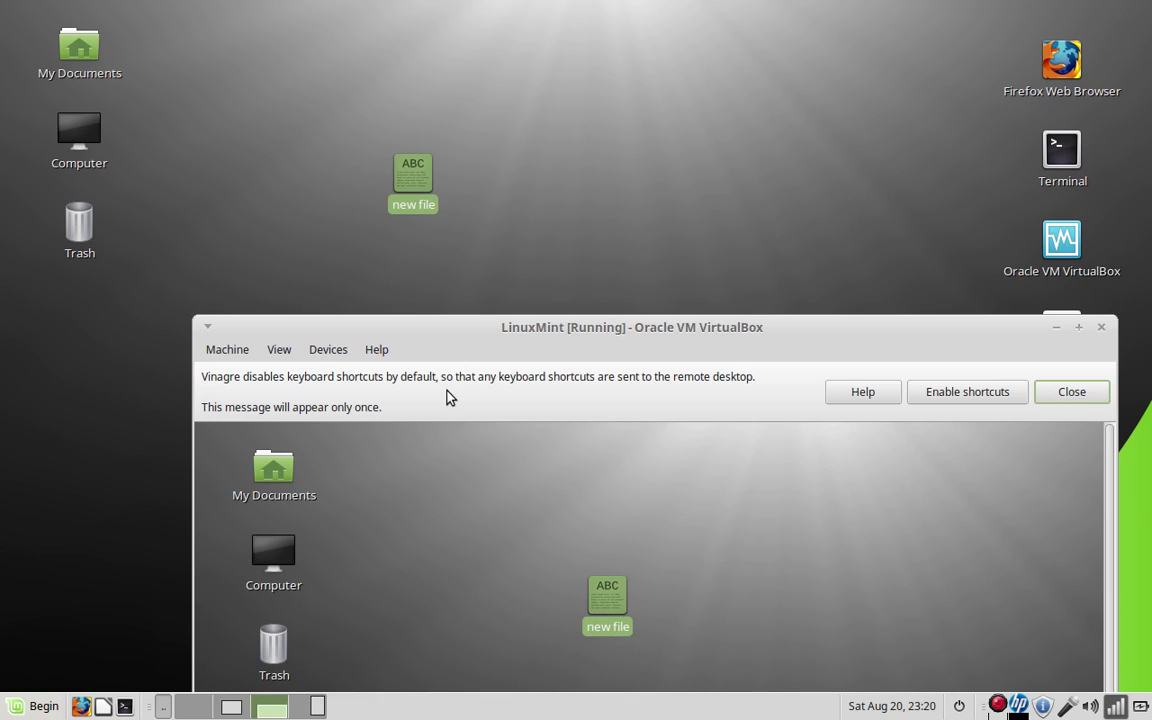
click(1104, 330)
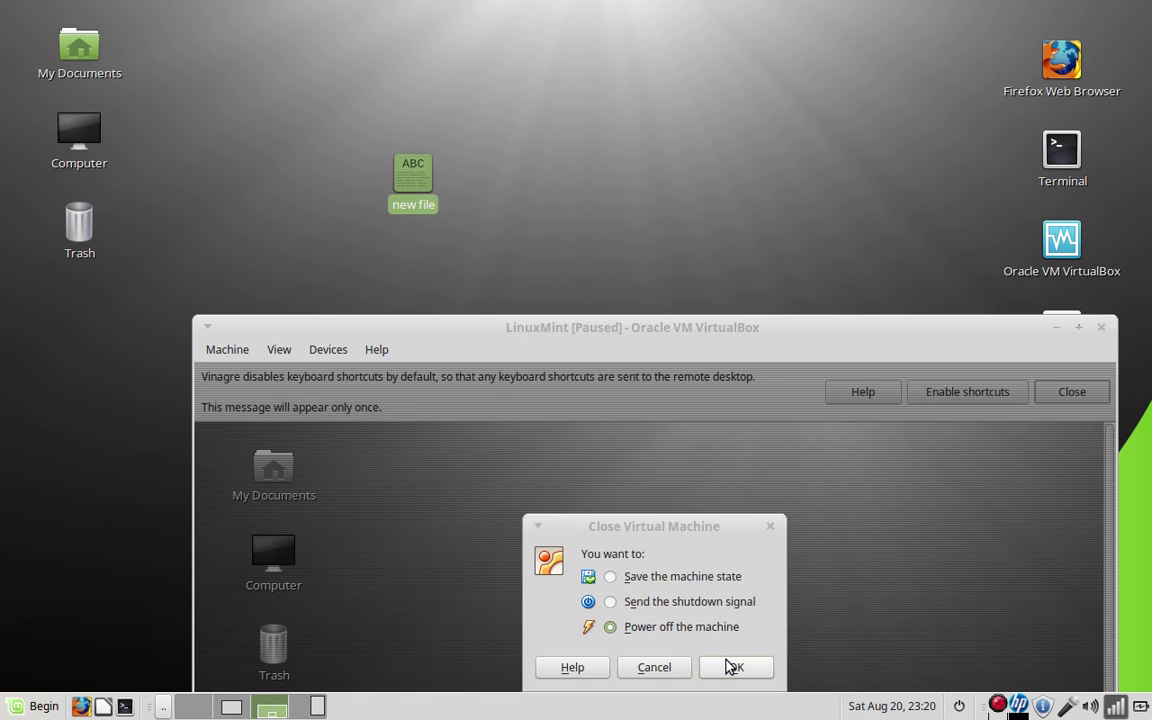
click(730, 667)
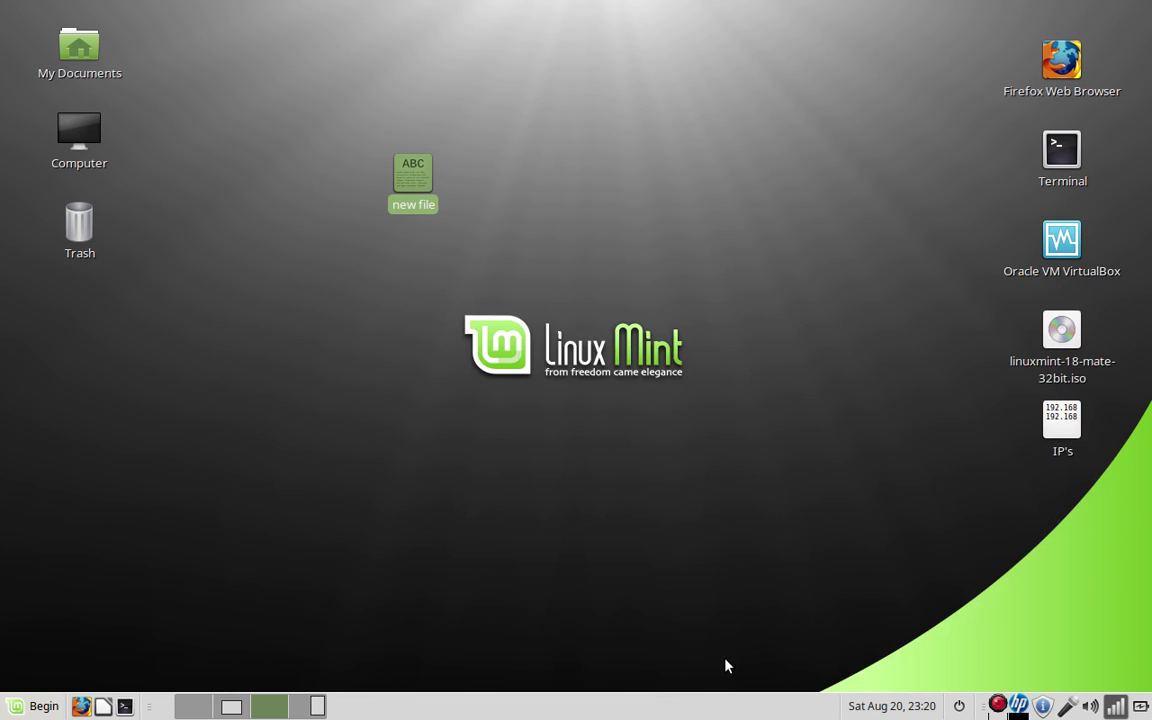
Permanently delete 'new file' from the desktop, confirming the deletion
right_click(406, 191)
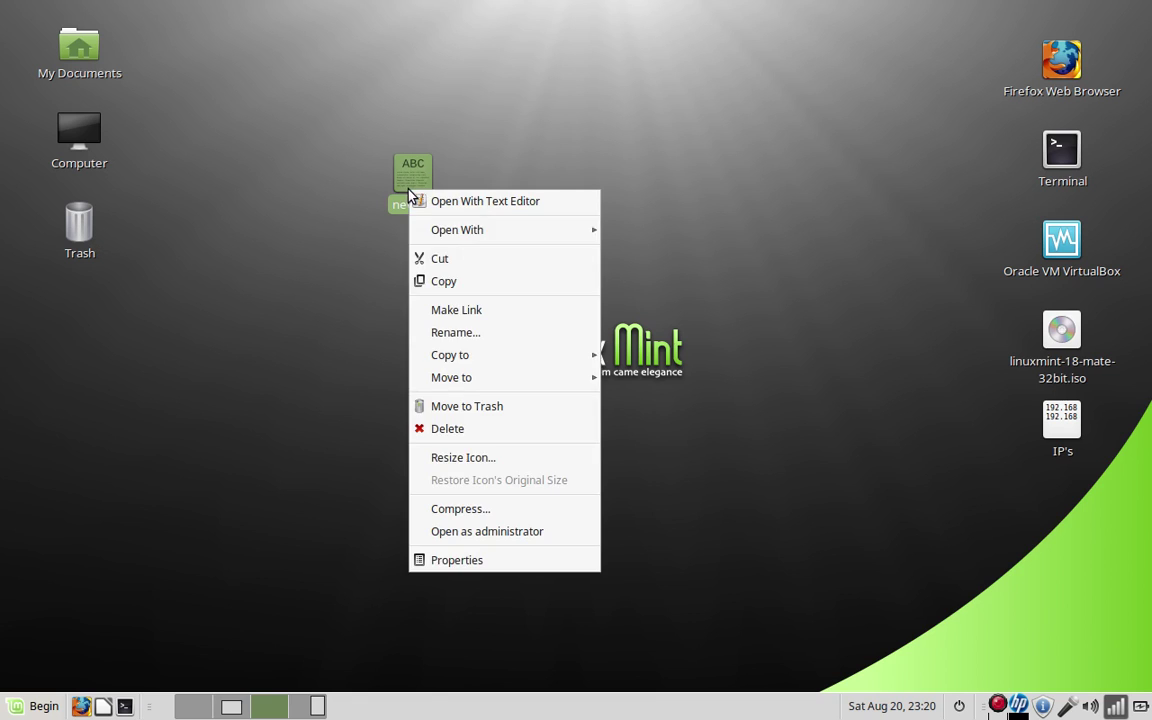
click(442, 430)
click(733, 416)
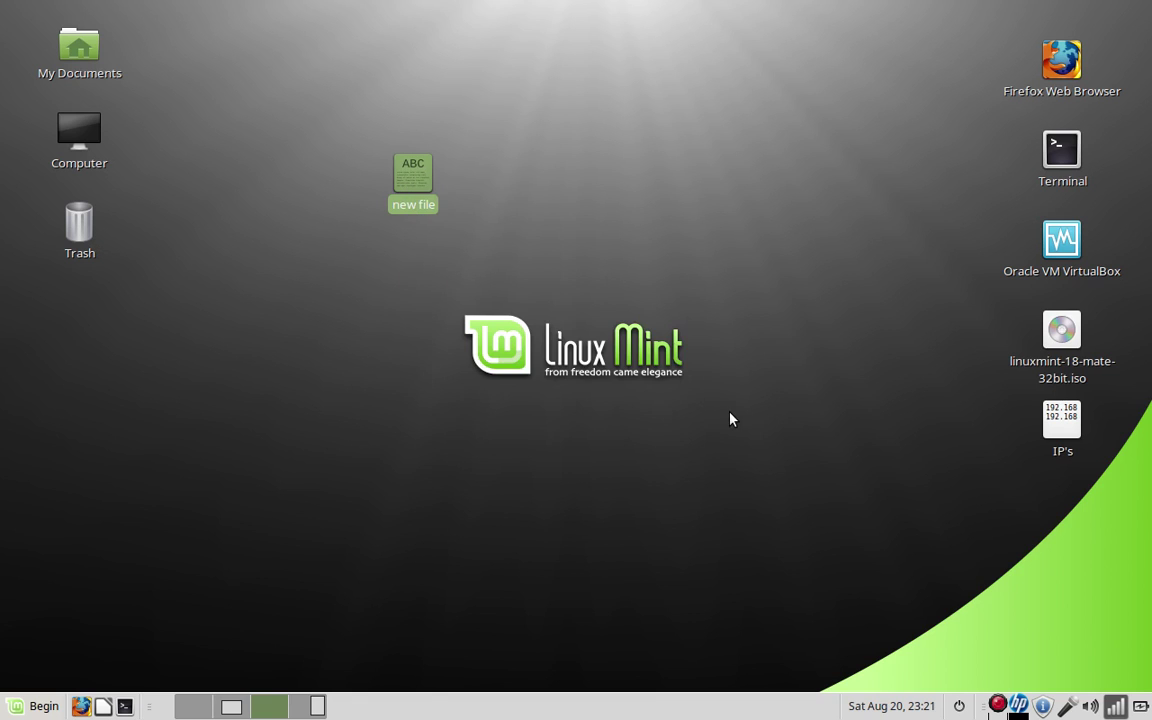